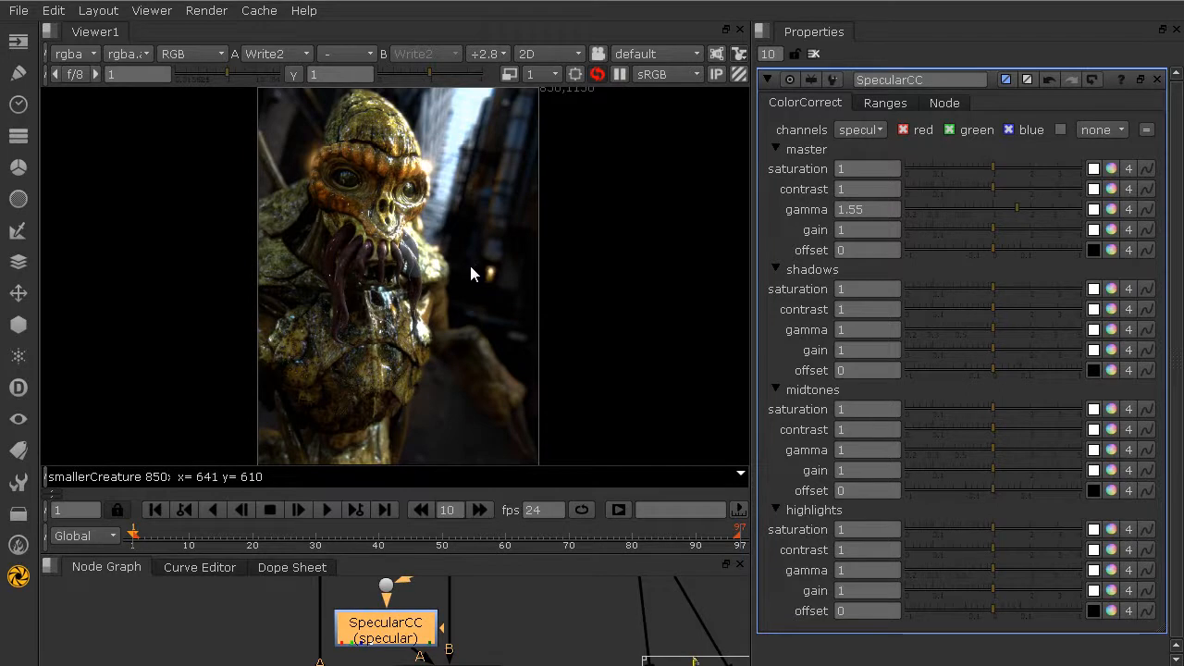
Step: Turn on proxy mode so the viewer computes the creature image at a lower resolution
{"action": "scroll", "coordinate": [467, 255], "scroll_direction": "down", "scroll_amount": 1}
{"action": "scroll", "coordinate": [386, 270], "scroll_direction": "up", "scroll_amount": 1}
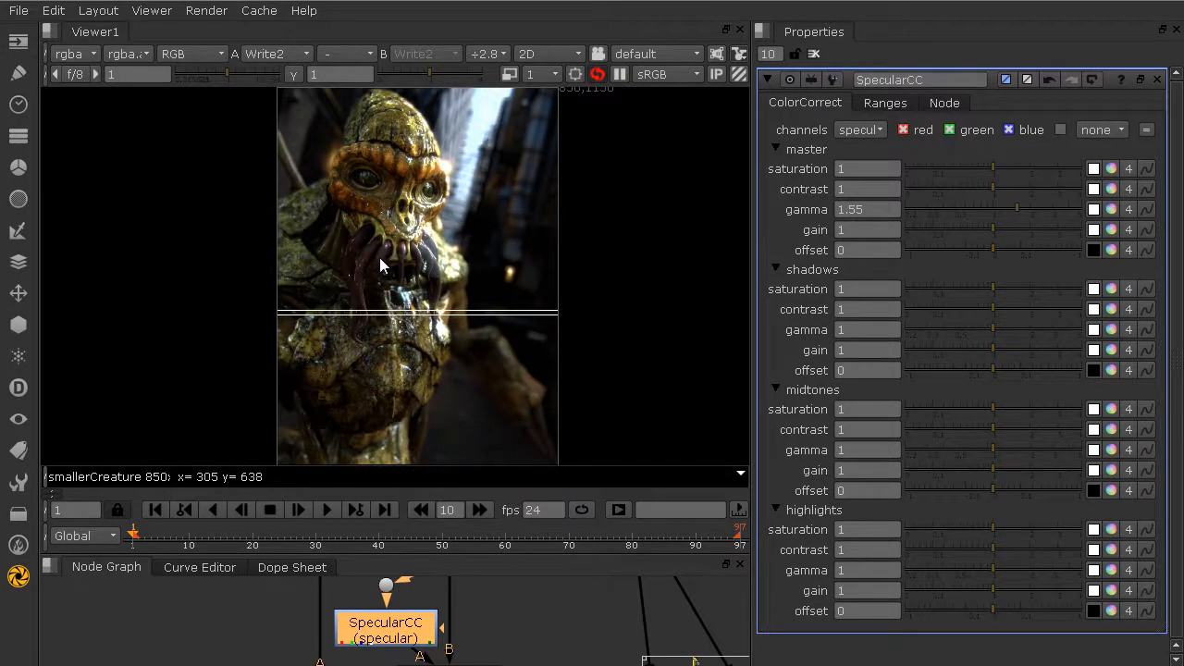
{"action": "left_click", "coordinate": [509, 74]}
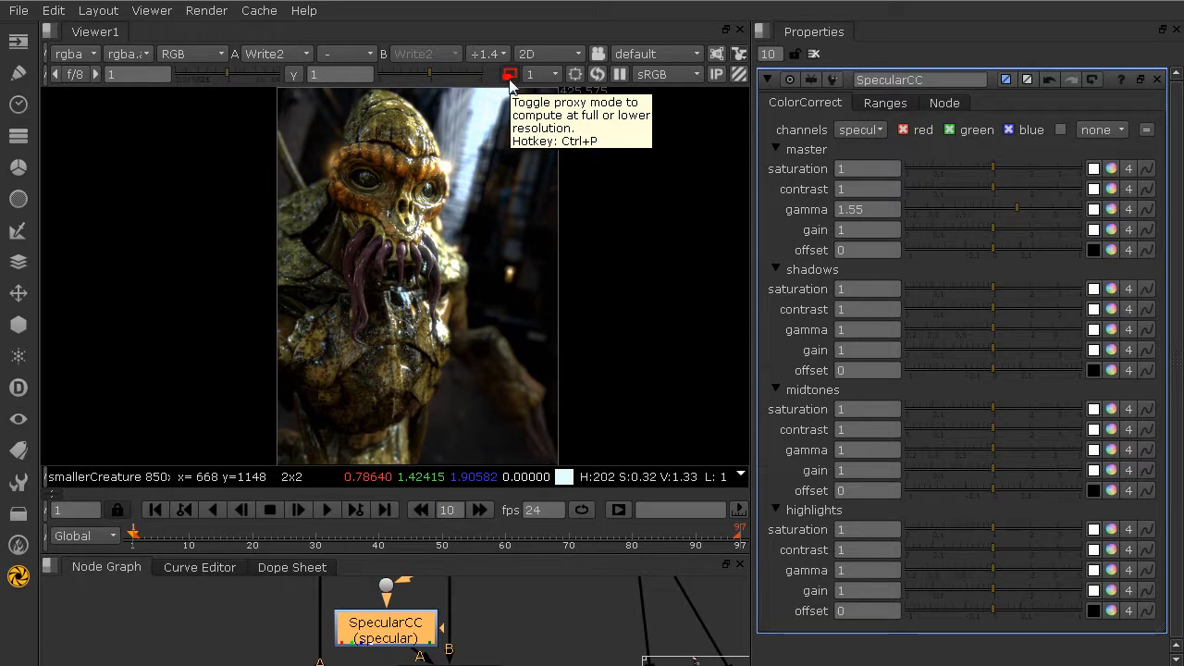
{"action": "left_click", "coordinate": [510, 75]}
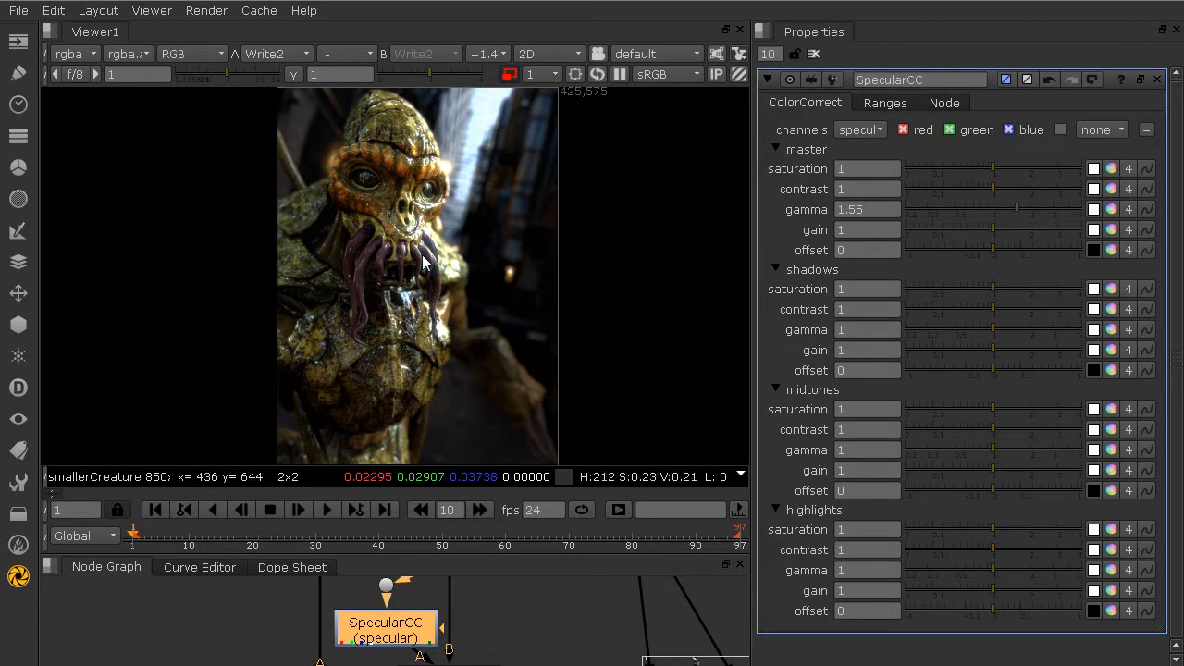
Step: In SpecularCC's master controls, set saturation to 1.9, contrast to 0.32 and gamma to 1.25 while checking the tentacles
{"action": "mouse_move", "coordinate": [331, 212]}
{"action": "middle_mouse_down"}
{"action": "mouse_move", "coordinate": [469, 402]}
{"action": "mouse_move", "coordinate": [406, 313]}
{"action": "mouse_move", "coordinate": [444, 327]}
{"action": "middle_mouse_up"}
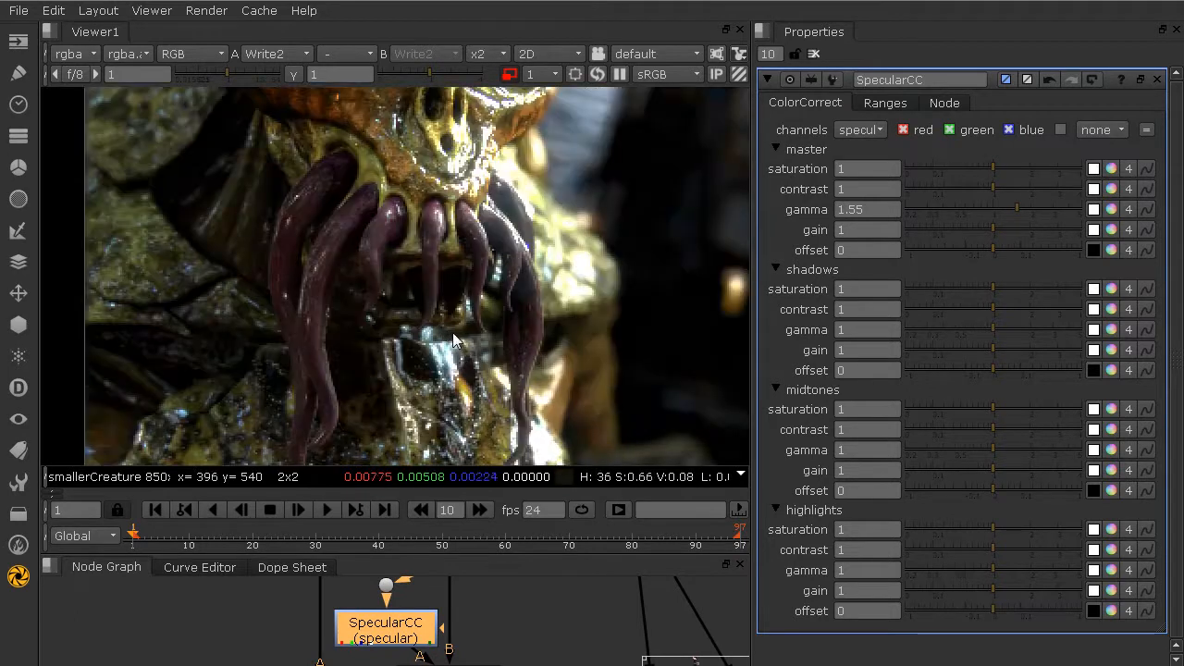
{"action": "scroll", "coordinate": [453, 333], "scroll_direction": "down", "scroll_amount": 2}
{"action": "scroll", "coordinate": [419, 312], "scroll_direction": "up", "scroll_amount": 3}
{"action": "scroll", "coordinate": [415, 313], "scroll_direction": "up", "scroll_amount": 2}
{"action": "middle_click_drag", "start_coordinate": [418, 259], "coordinate": [388, 362]}
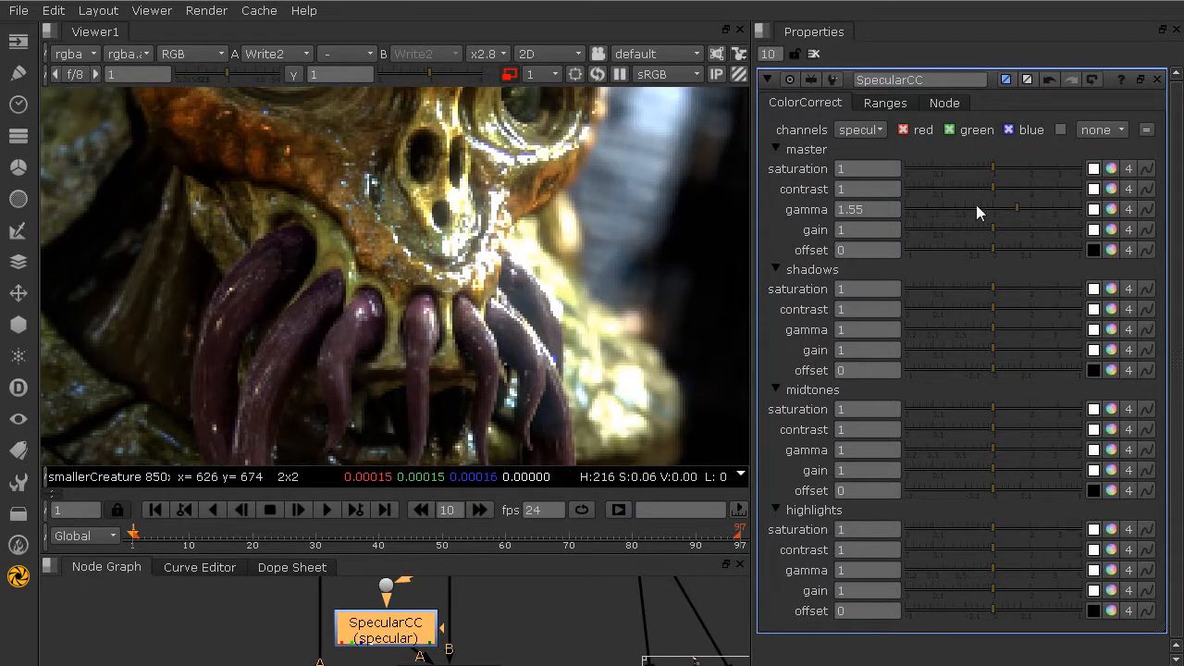
{"action": "left_click_drag", "start_coordinate": [979, 205], "coordinate": [940, 205]}
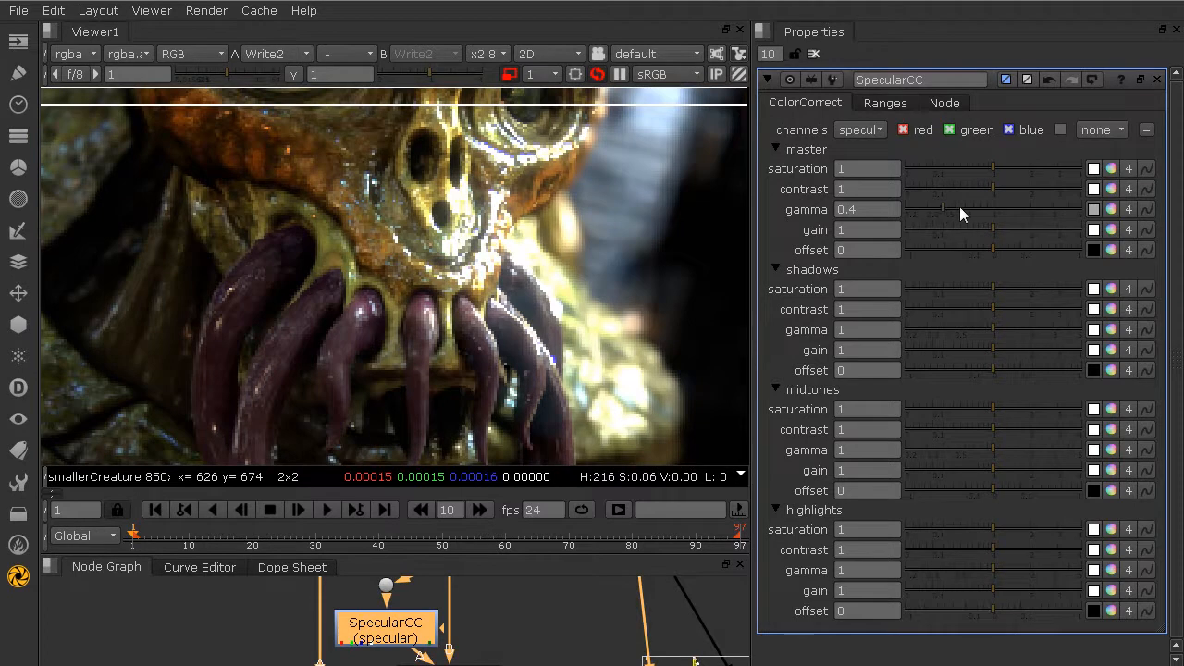
{"action": "left_click_drag", "start_coordinate": [1017, 165], "coordinate": [1026, 165]}
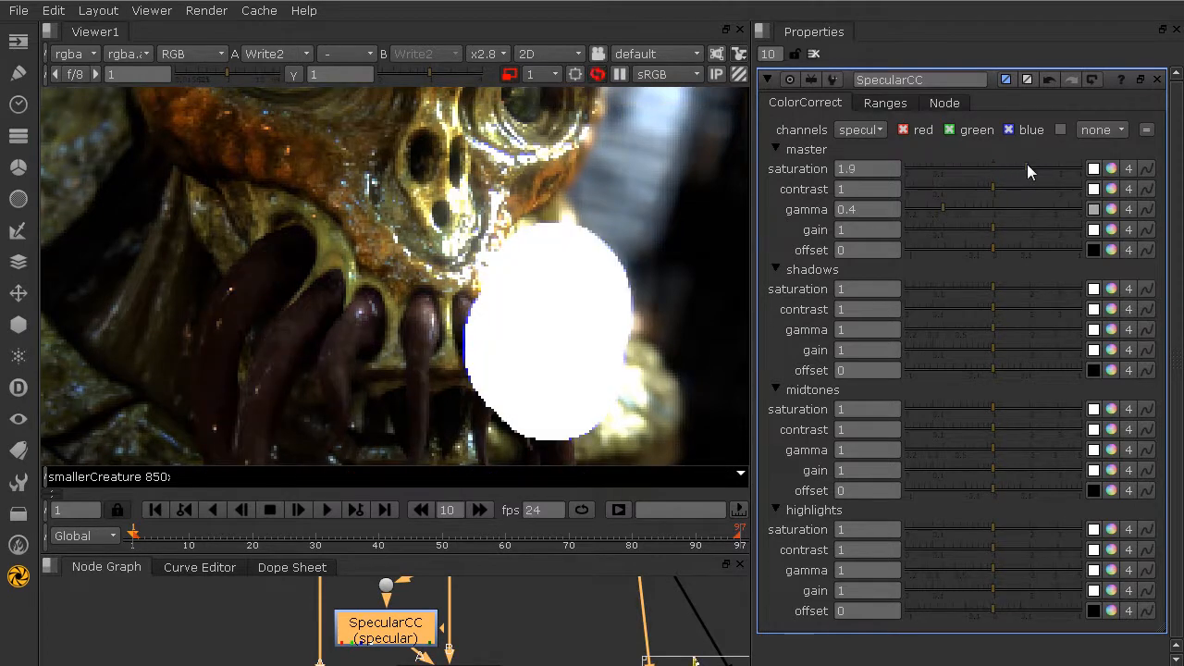
{"action": "left_click", "coordinate": [982, 208]}
{"action": "left_click_drag", "start_coordinate": [988, 208], "coordinate": [1005, 208]}
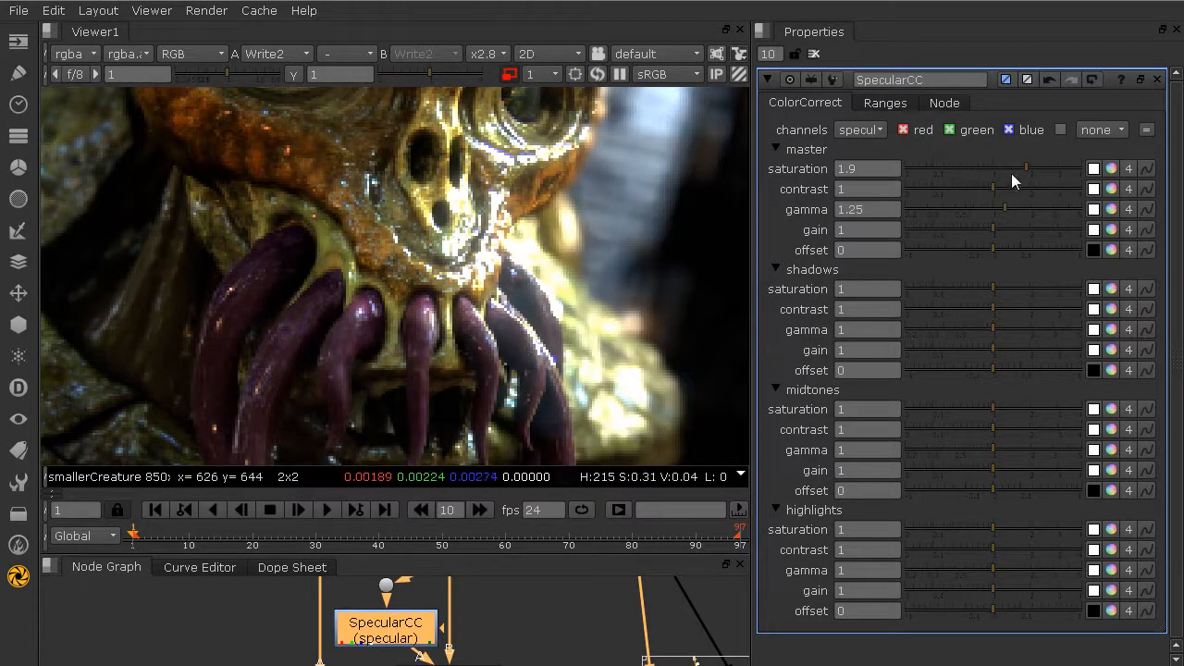
{"action": "left_click_drag", "start_coordinate": [996, 188], "coordinate": [953, 191]}
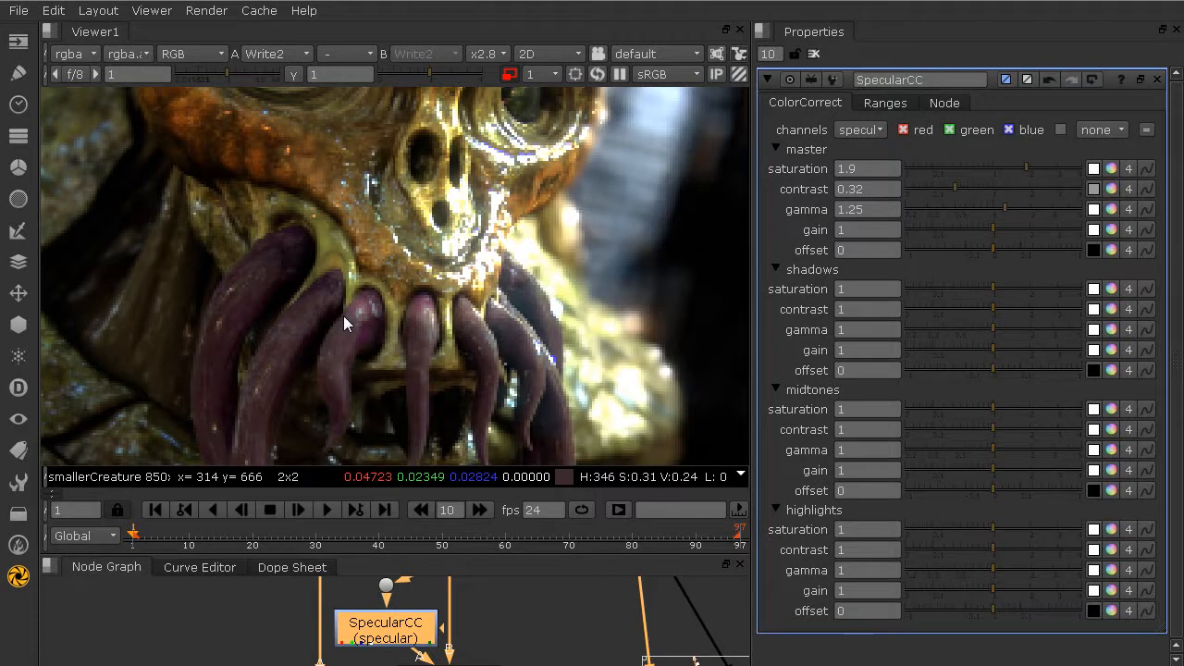
Step: Check the tentacles in proxy mode and return the viewer to full-resolution rendering
{"action": "middle_click_drag", "start_coordinate": [334, 367], "coordinate": [351, 181]}
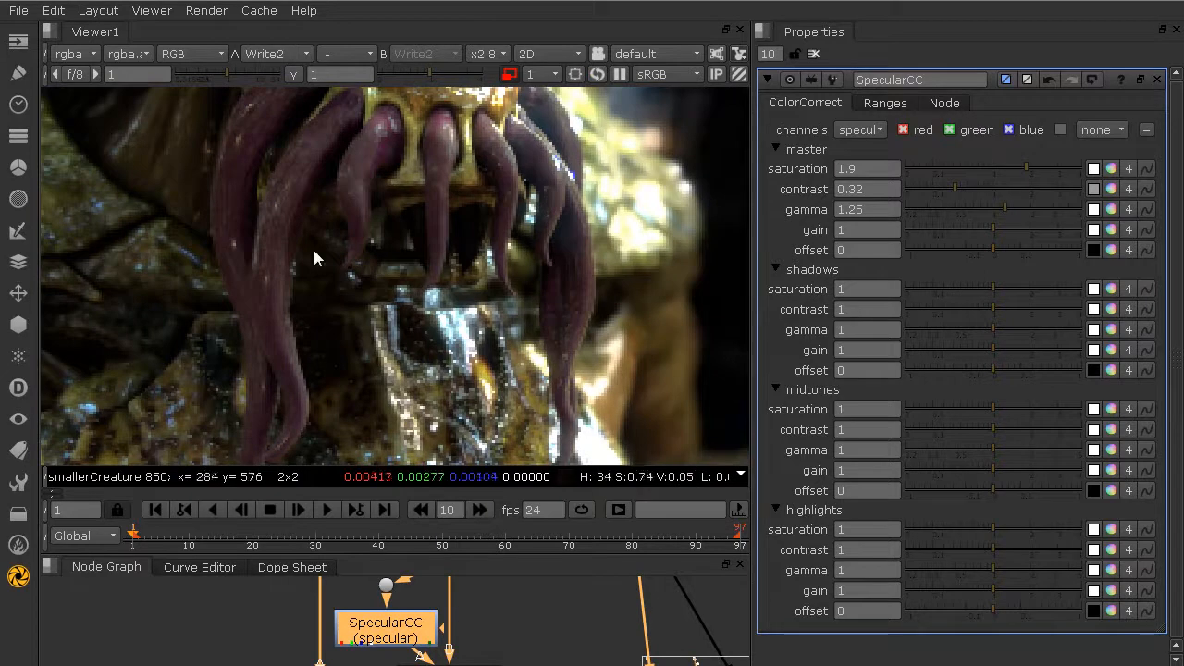
{"action": "middle_click_drag", "start_coordinate": [433, 303], "coordinate": [429, 374]}
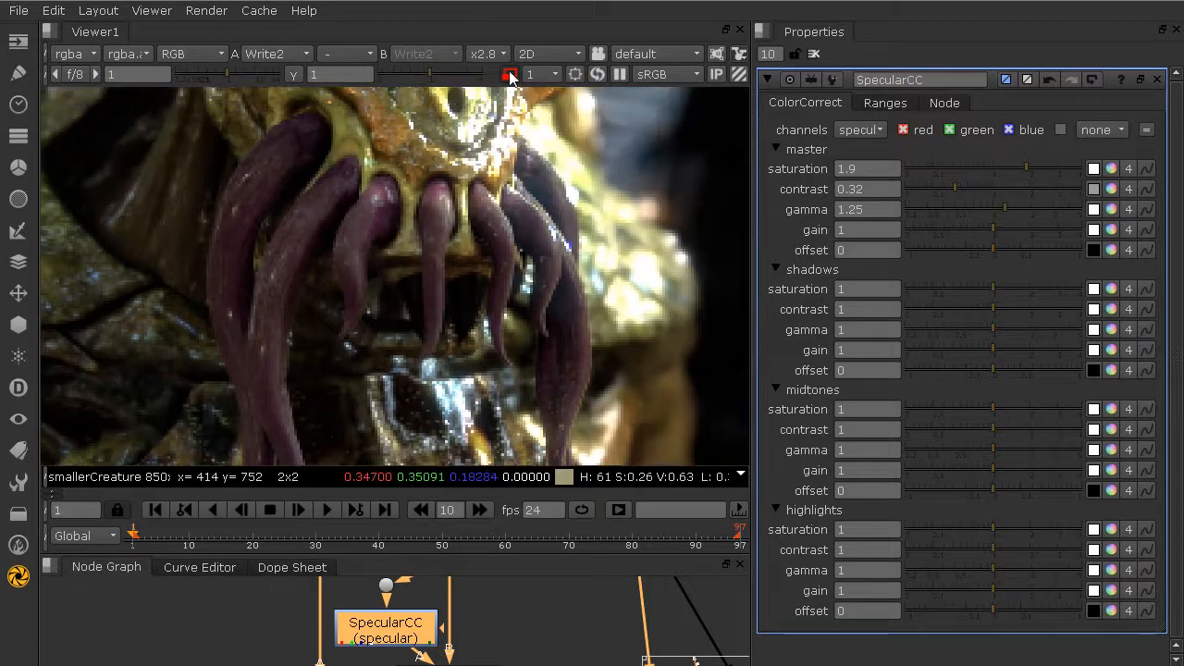
{"action": "left_click", "coordinate": [509, 76]}
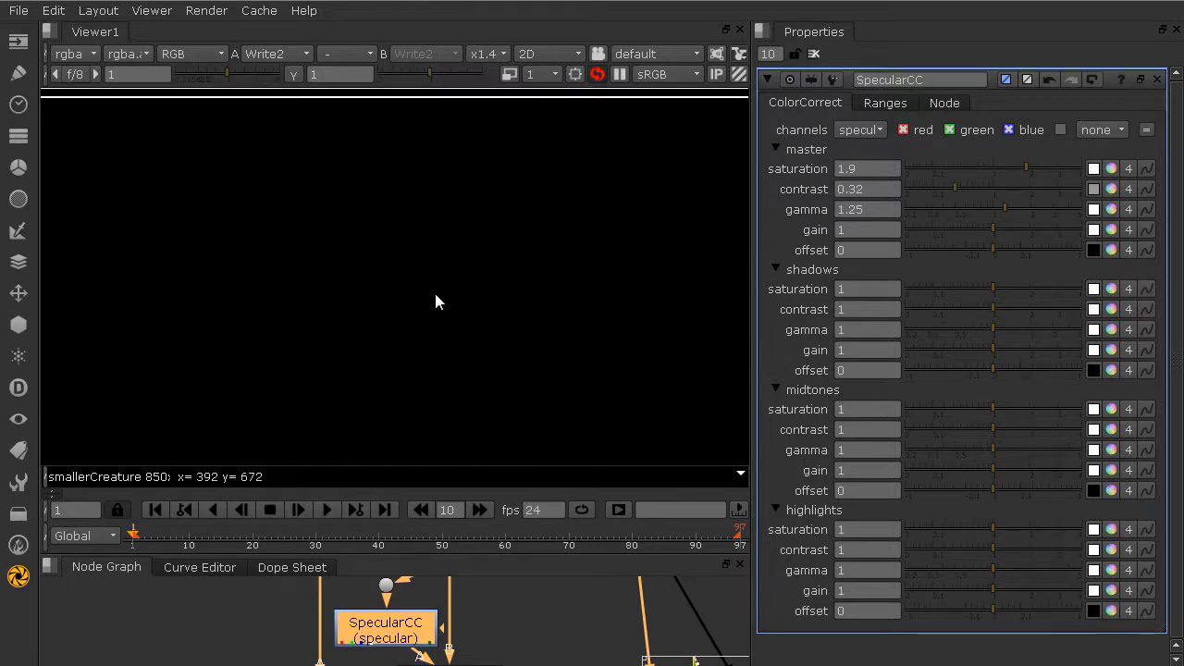
{"action": "scroll", "coordinate": [435, 294], "scroll_direction": "up", "scroll_amount": 2}
{"action": "scroll", "coordinate": [435, 294], "scroll_direction": "down", "scroll_amount": 3}
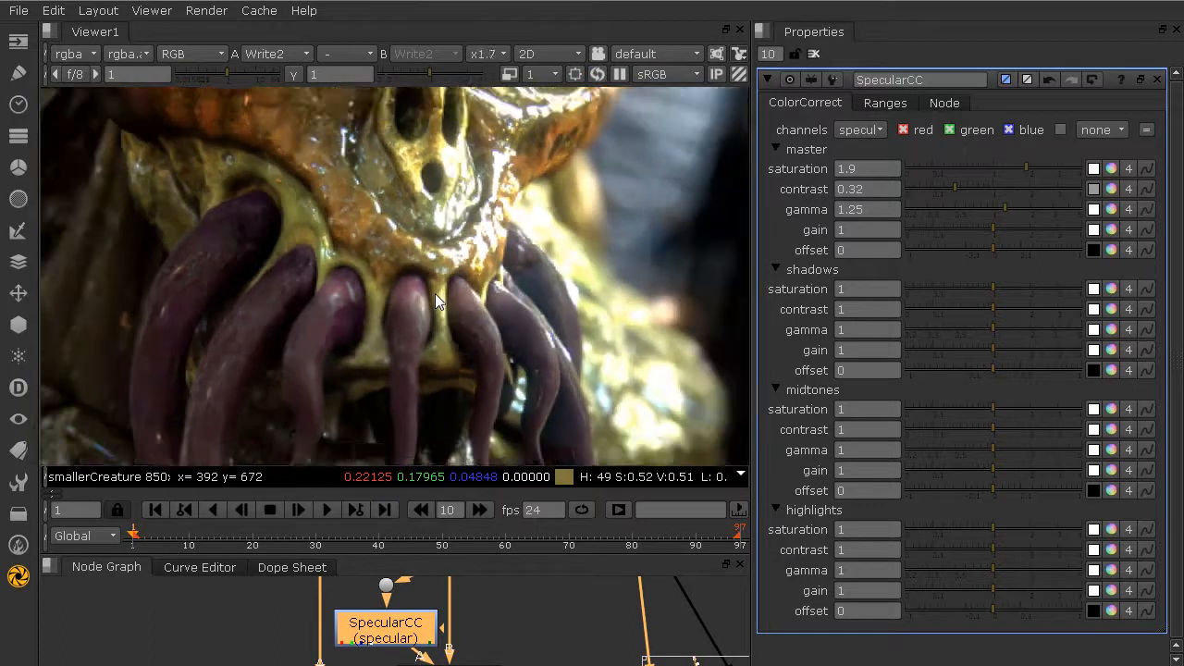
Step: Set the master gamma of SpecularCC to 1.85
{"action": "scroll", "coordinate": [435, 293], "scroll_direction": "up", "scroll_amount": 1}
{"action": "scroll", "coordinate": [435, 293], "scroll_direction": "up", "scroll_amount": 1}
{"action": "left_click_drag", "start_coordinate": [1020, 211], "coordinate": [1026, 210]}
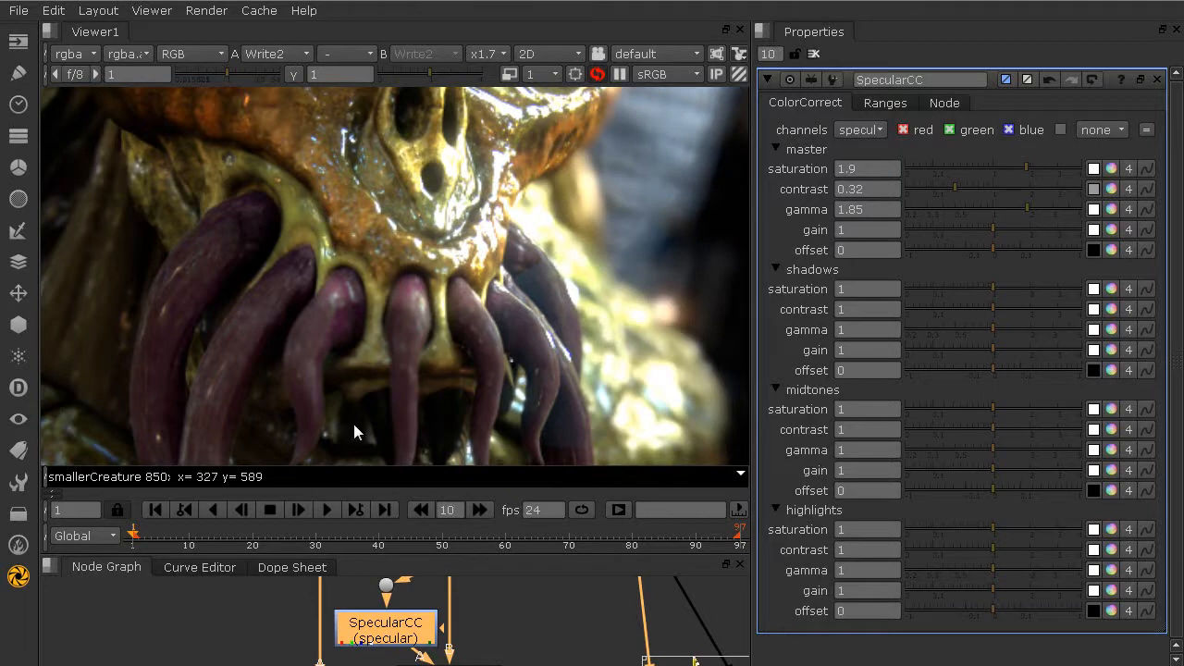
Step: Pause the viewer's updates and inspect the partly rendered tentacles around the creature's mouth
{"action": "scroll", "coordinate": [239, 414], "scroll_direction": "down", "scroll_amount": 3}
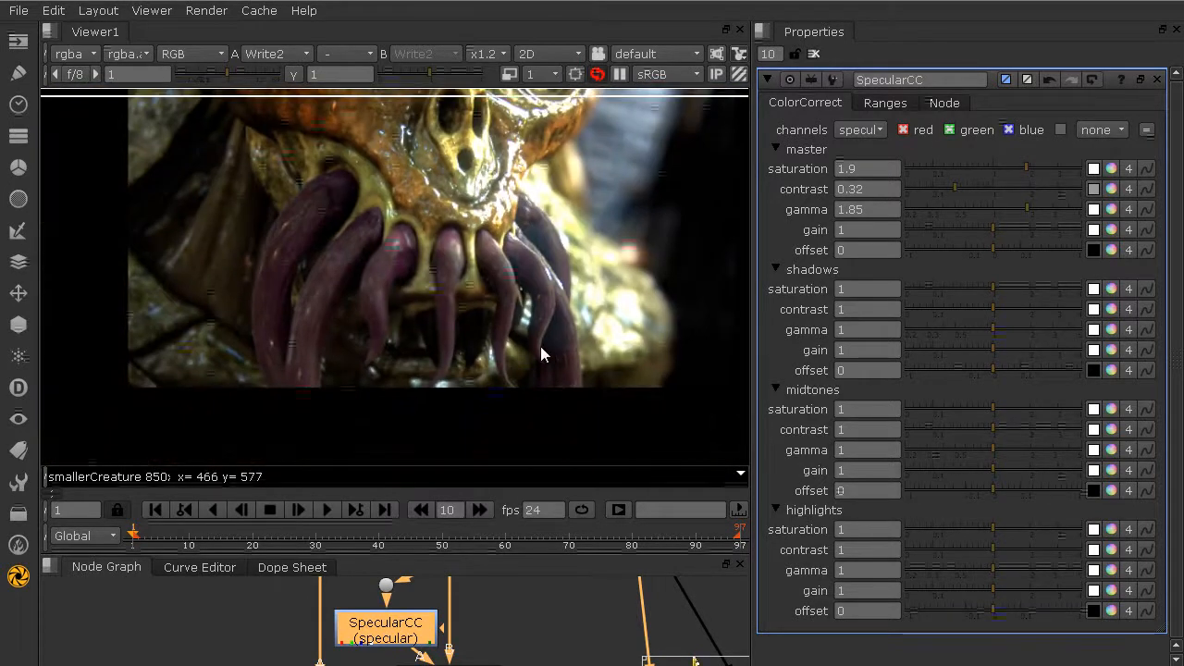
{"action": "scroll", "coordinate": [555, 360], "scroll_direction": "up", "scroll_amount": 1}
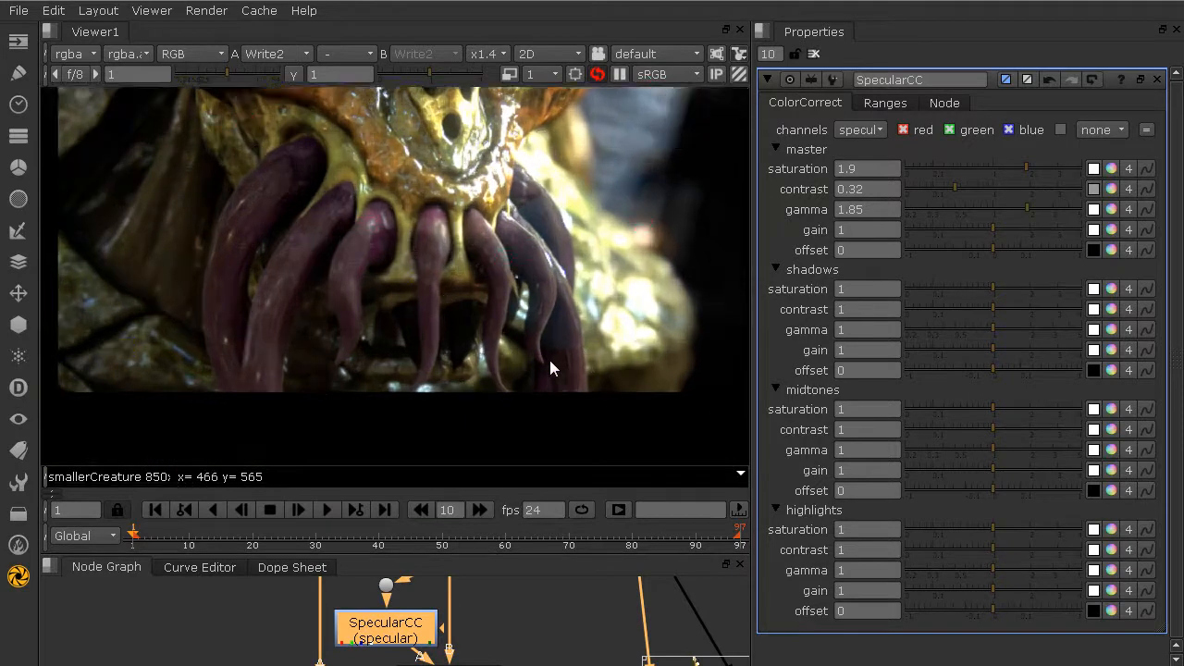
{"action": "left_click", "coordinate": [619, 74]}
{"action": "scroll", "coordinate": [566, 350], "scroll_direction": "up", "scroll_amount": 1}
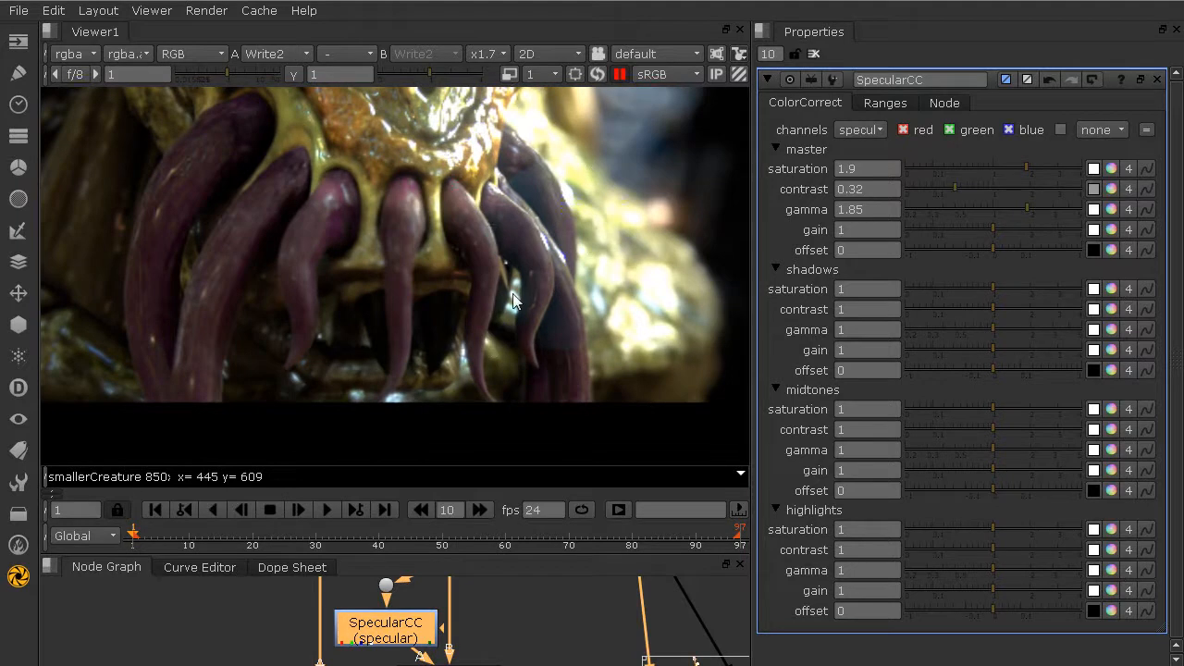
{"action": "scroll", "coordinate": [465, 338], "scroll_direction": "up", "scroll_amount": 1}
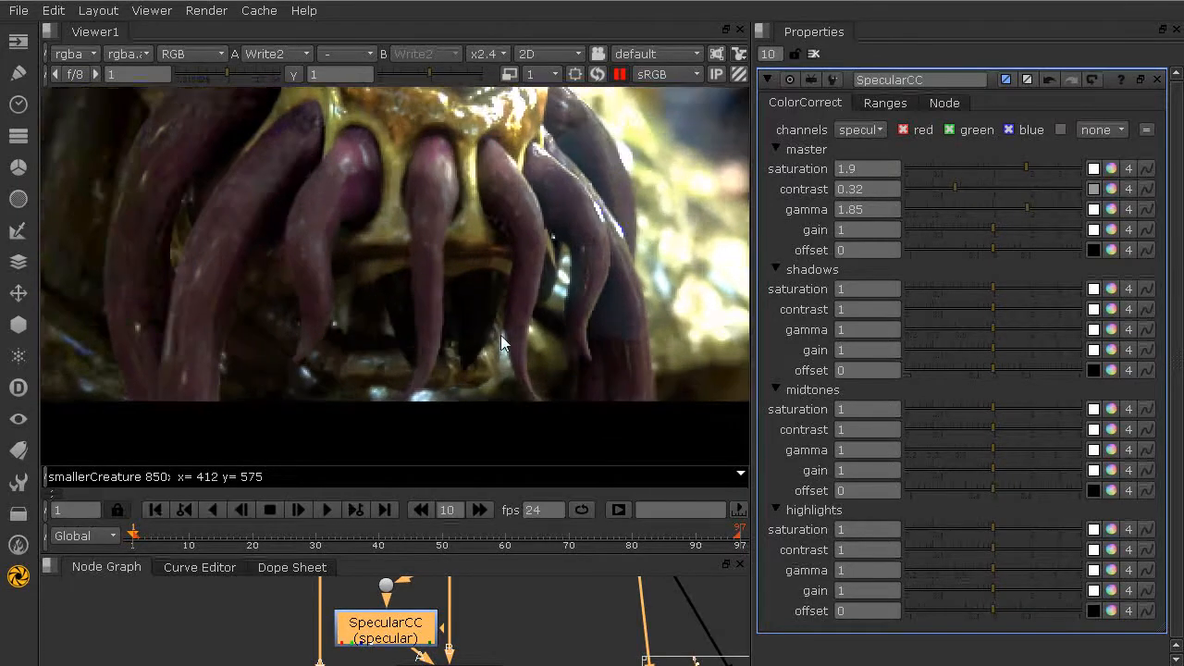
{"action": "scroll", "coordinate": [500, 335], "scroll_direction": "up", "scroll_amount": 1}
{"action": "middle_click_drag", "start_coordinate": [634, 337], "coordinate": [518, 349]}
{"action": "scroll", "coordinate": [516, 351], "scroll_direction": "up", "scroll_amount": 1}
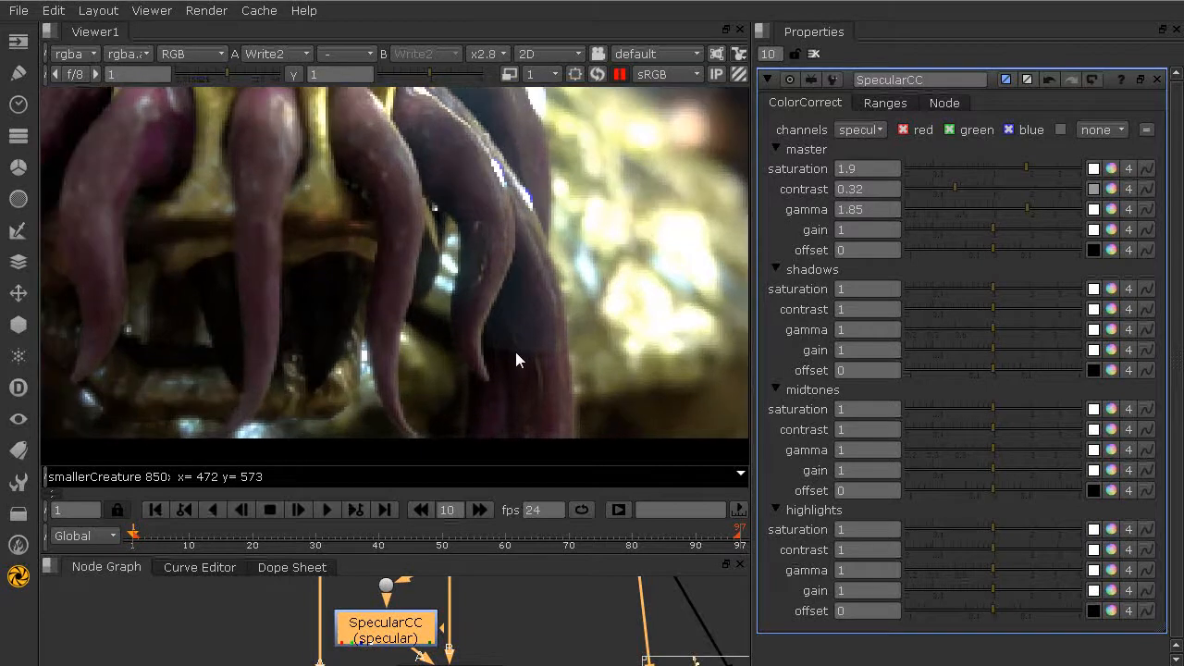
{"action": "scroll", "coordinate": [518, 346], "scroll_direction": "down", "scroll_amount": 1}
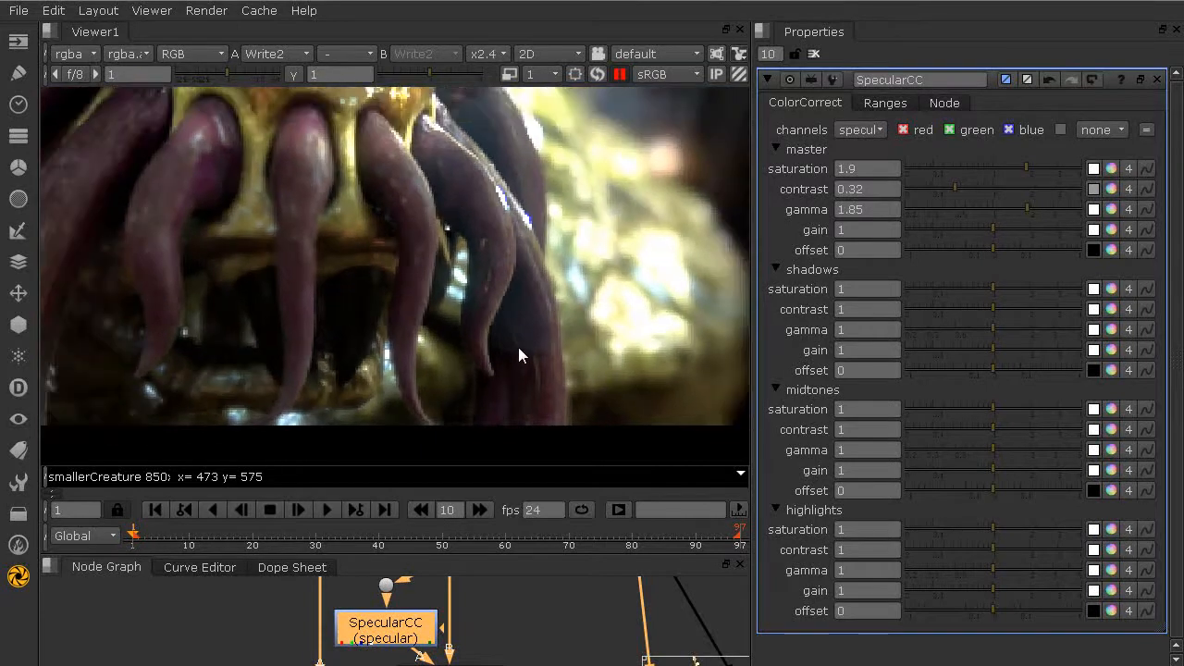
{"action": "middle_click_drag", "start_coordinate": [518, 251], "coordinate": [565, 235]}
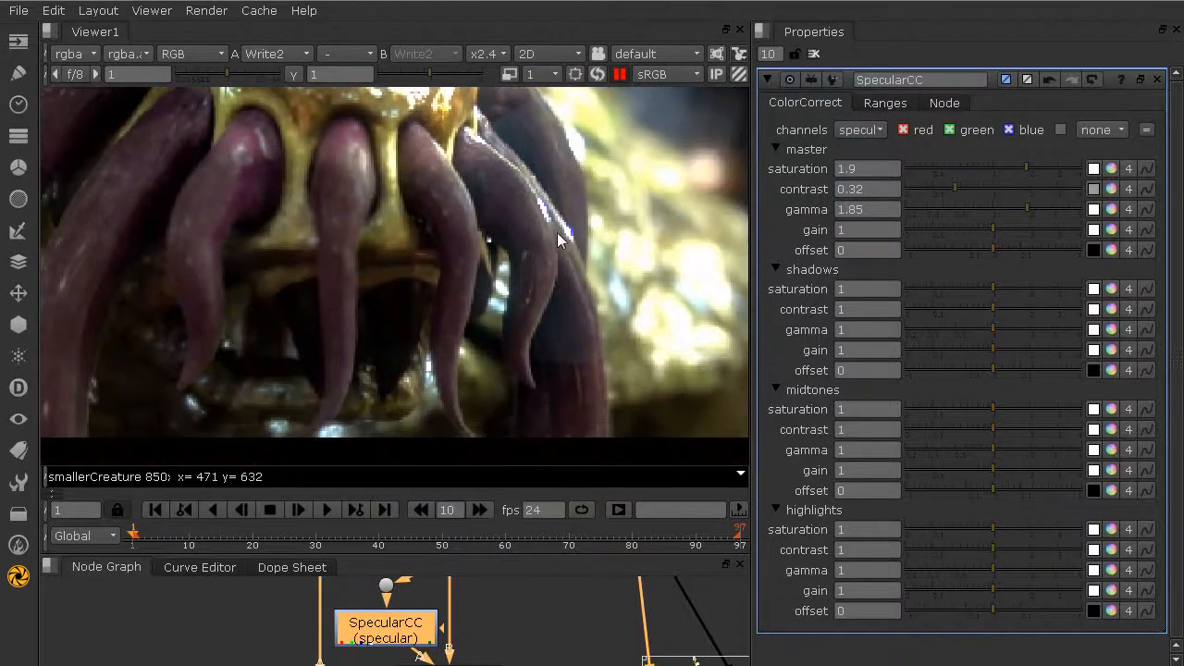
Step: Resume the viewer's updates so the creature's tentacles and chest are rendered again
{"action": "scroll", "coordinate": [543, 237], "scroll_direction": "down", "scroll_amount": 1}
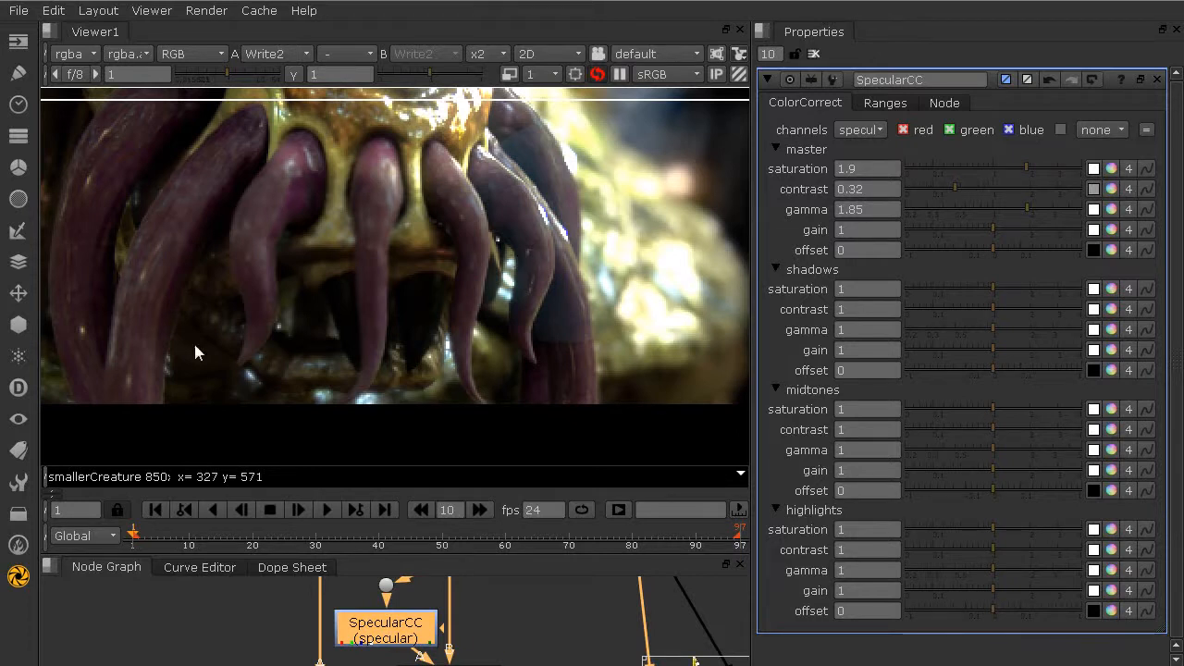
{"action": "scroll", "coordinate": [513, 336], "scroll_direction": "down", "scroll_amount": 1}
{"action": "scroll", "coordinate": [513, 336], "scroll_direction": "down", "scroll_amount": 2}
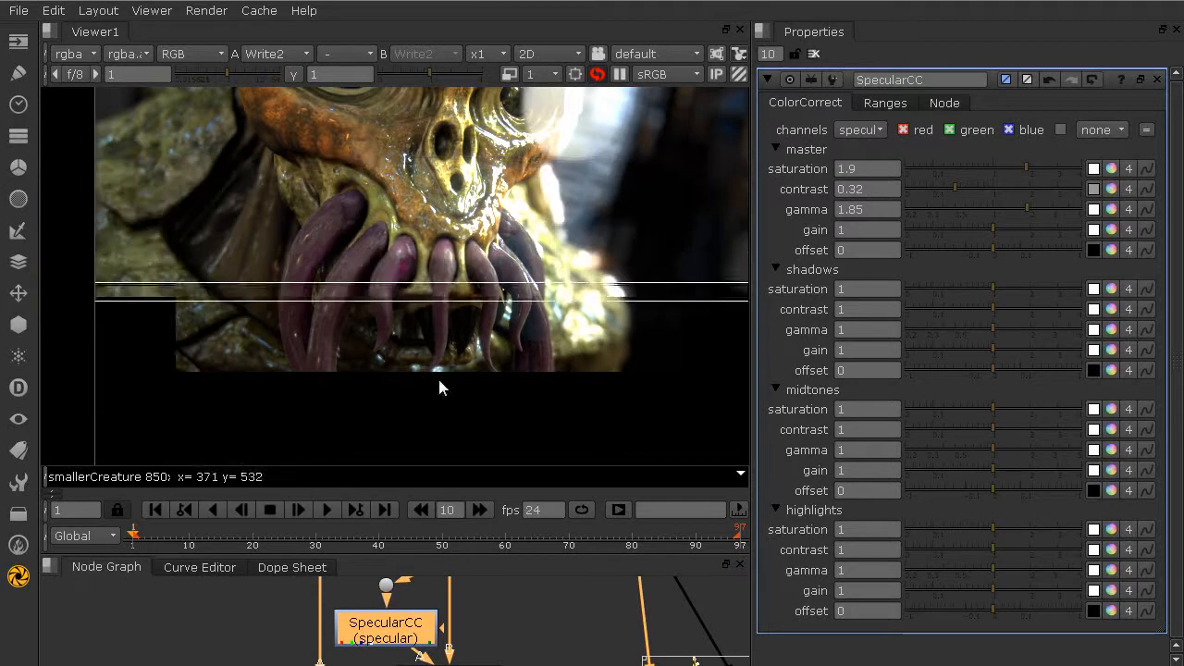
{"action": "middle_click_drag", "start_coordinate": [610, 327], "coordinate": [616, 265]}
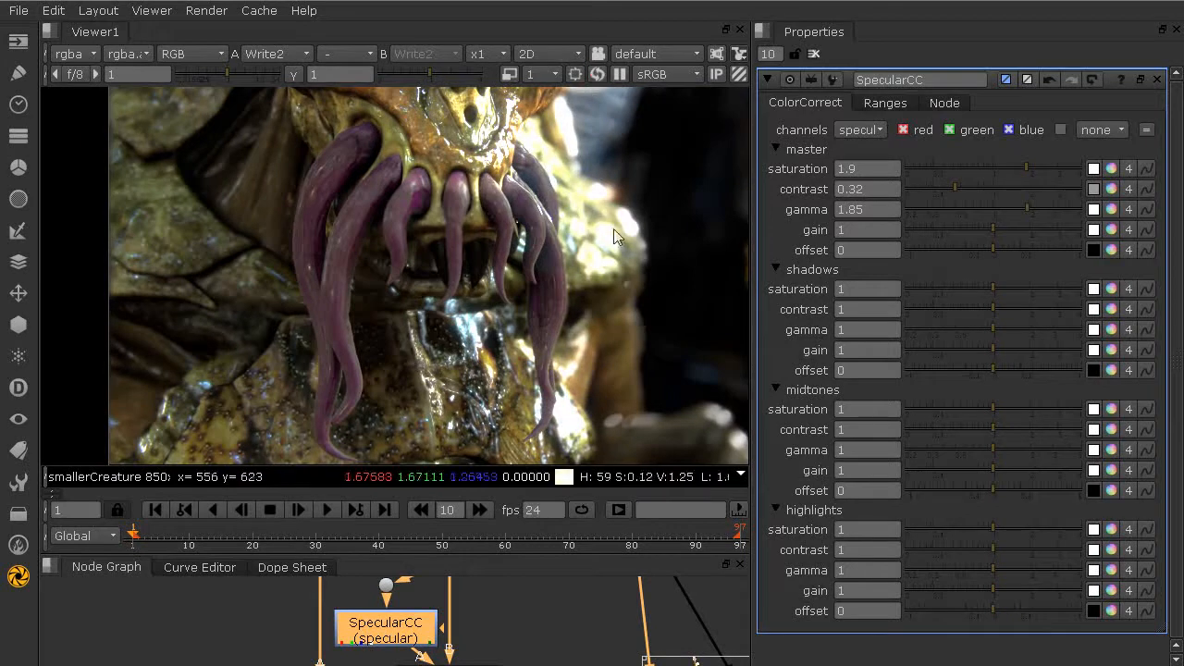
Step: Enable the viewer's region of interest and move its box over the two long overlapping tentacles beside the mouth
{"action": "scroll", "coordinate": [610, 162], "scroll_direction": "down", "scroll_amount": 1}
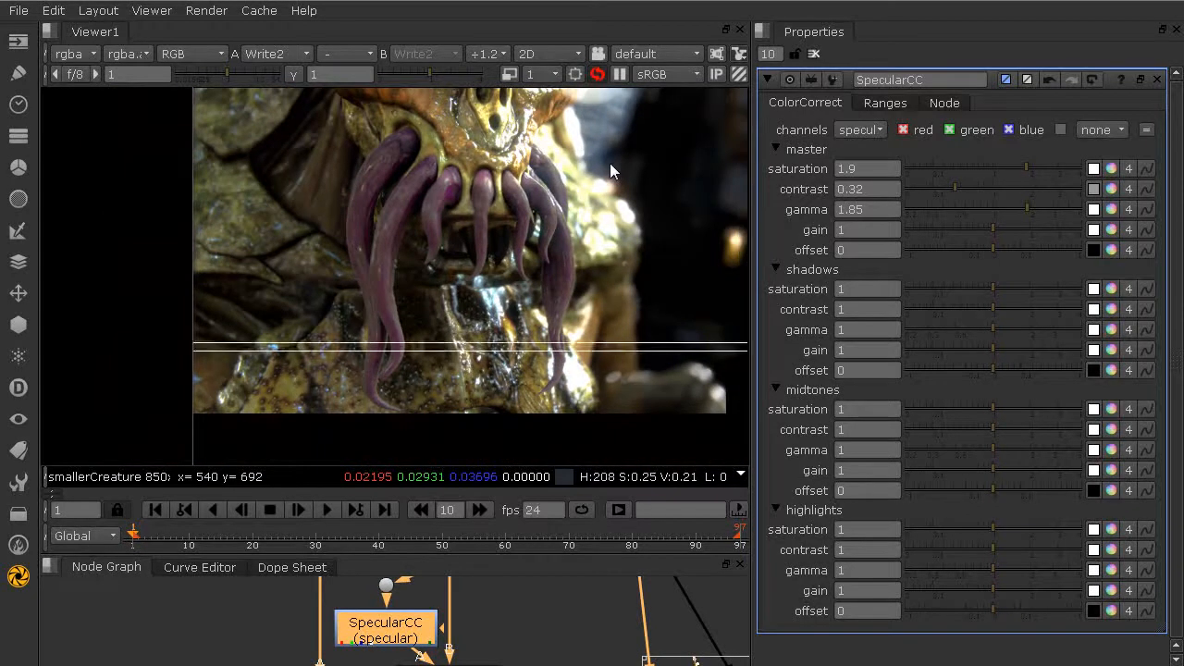
{"action": "left_click", "coordinate": [575, 75]}
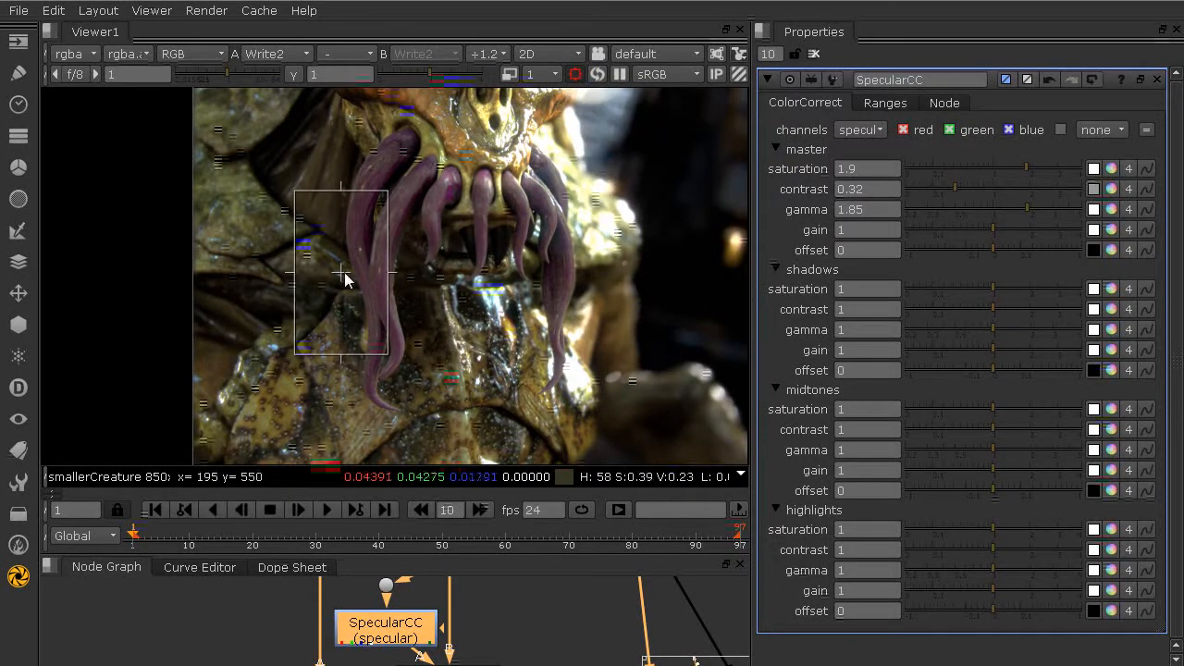
{"action": "left_click_drag", "start_coordinate": [340, 276], "coordinate": [371, 249]}
{"action": "left_click", "coordinate": [575, 74]}
{"action": "left_click", "coordinate": [575, 74]}
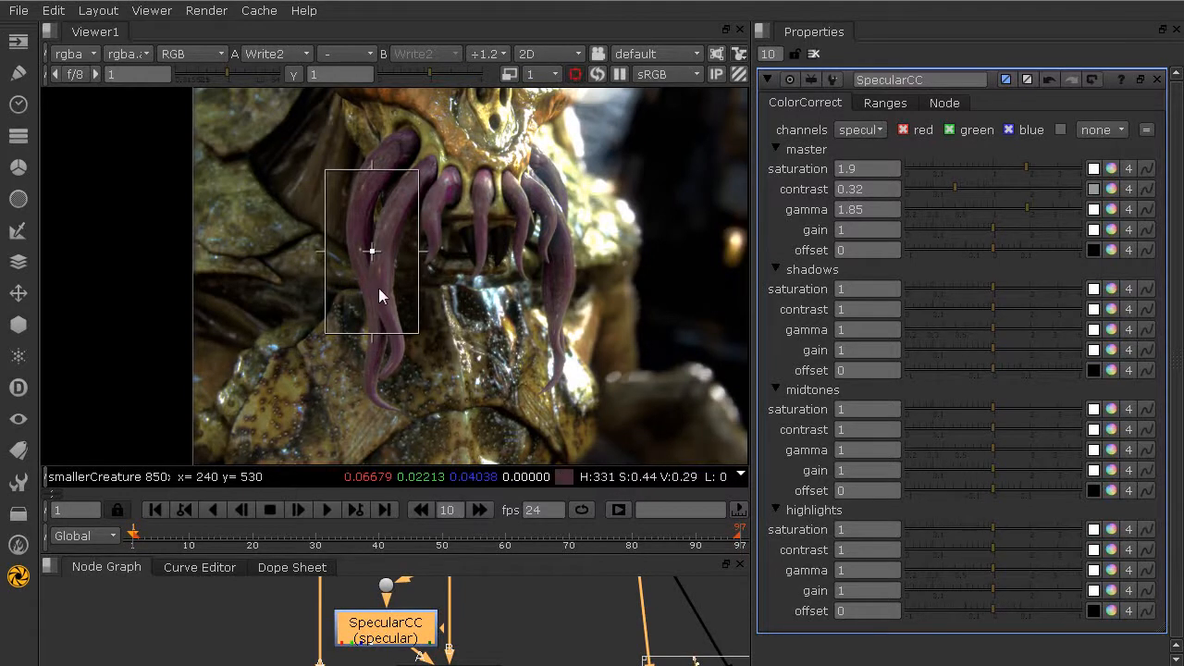
Step: Set the master gamma of SpecularCC to 1.45 with the region of interest active
{"action": "scroll", "coordinate": [444, 315], "scroll_direction": "down", "scroll_amount": 4}
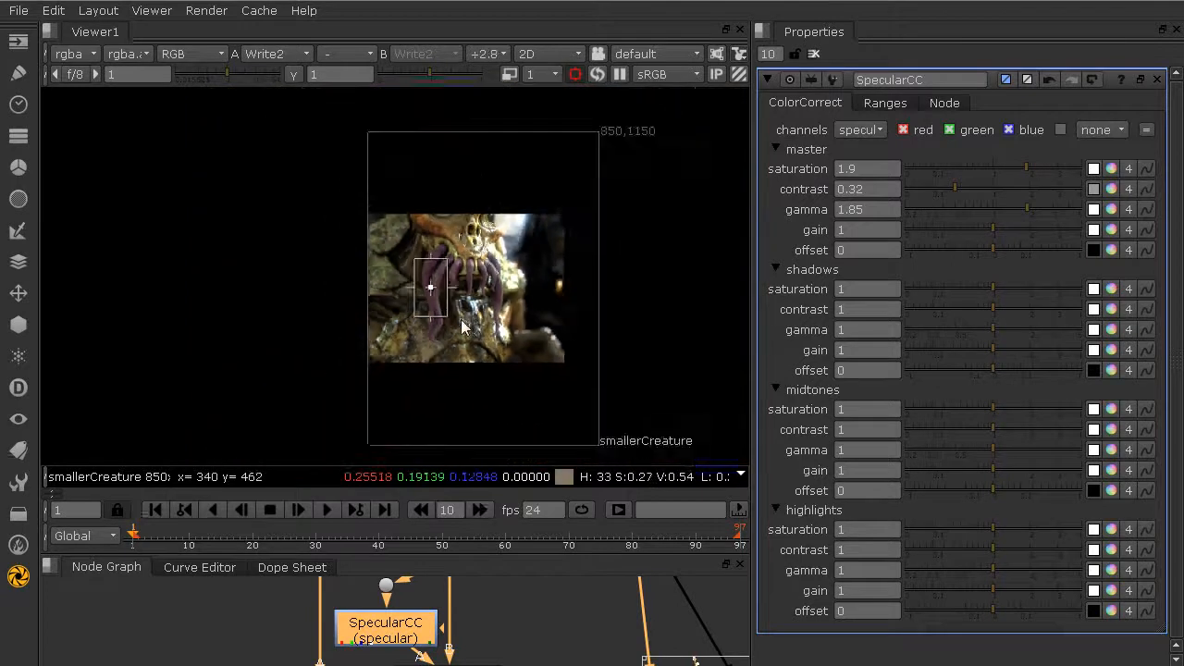
{"action": "scroll", "coordinate": [462, 325], "scroll_direction": "up", "scroll_amount": 4}
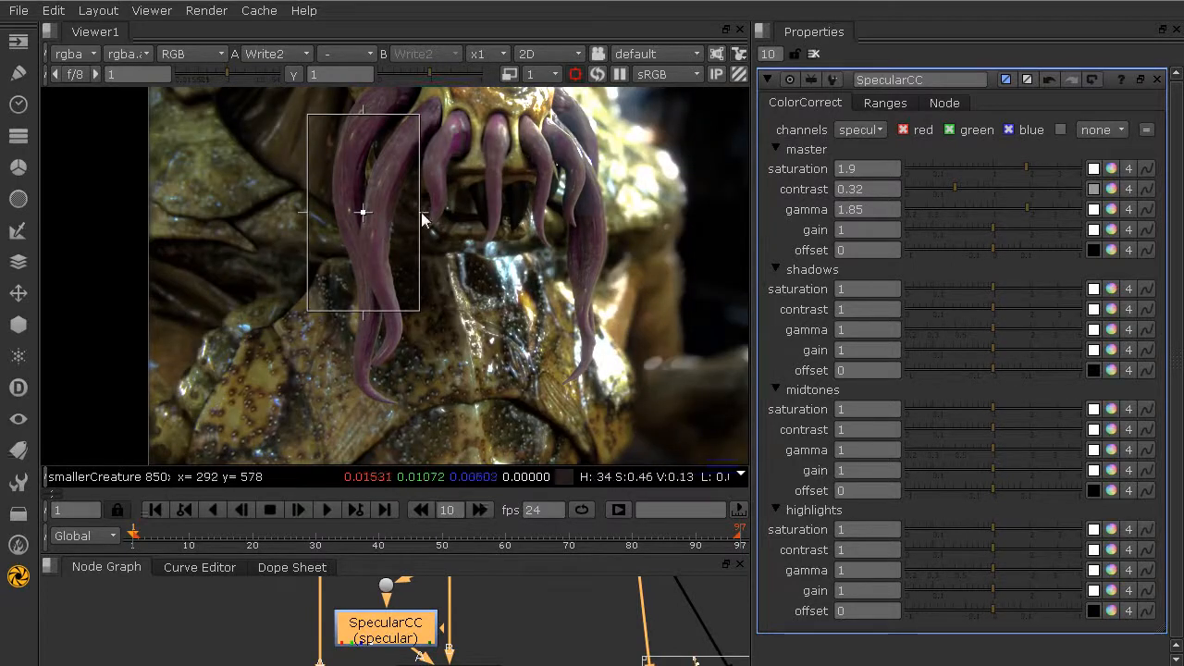
{"action": "left_click_drag", "start_coordinate": [1024, 209], "coordinate": [1012, 212]}
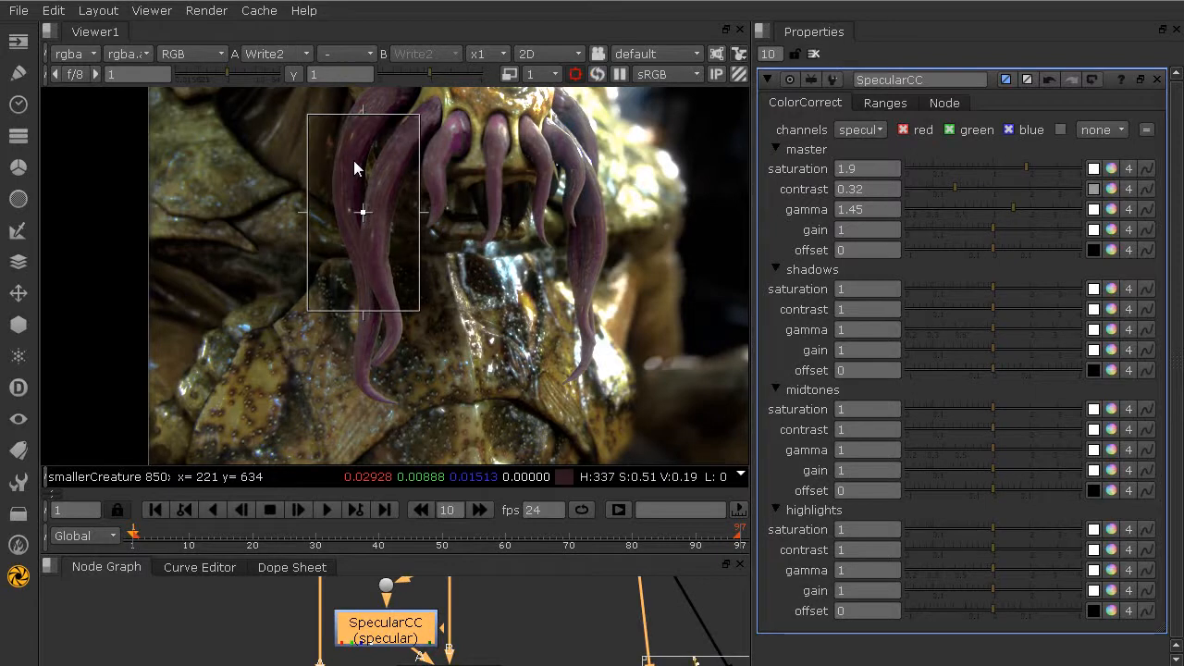
Step: Examine the region-of-interest box over the long tentacles and the image around it at several magnifications
{"action": "scroll", "coordinate": [353, 160], "scroll_direction": "up", "scroll_amount": 5}
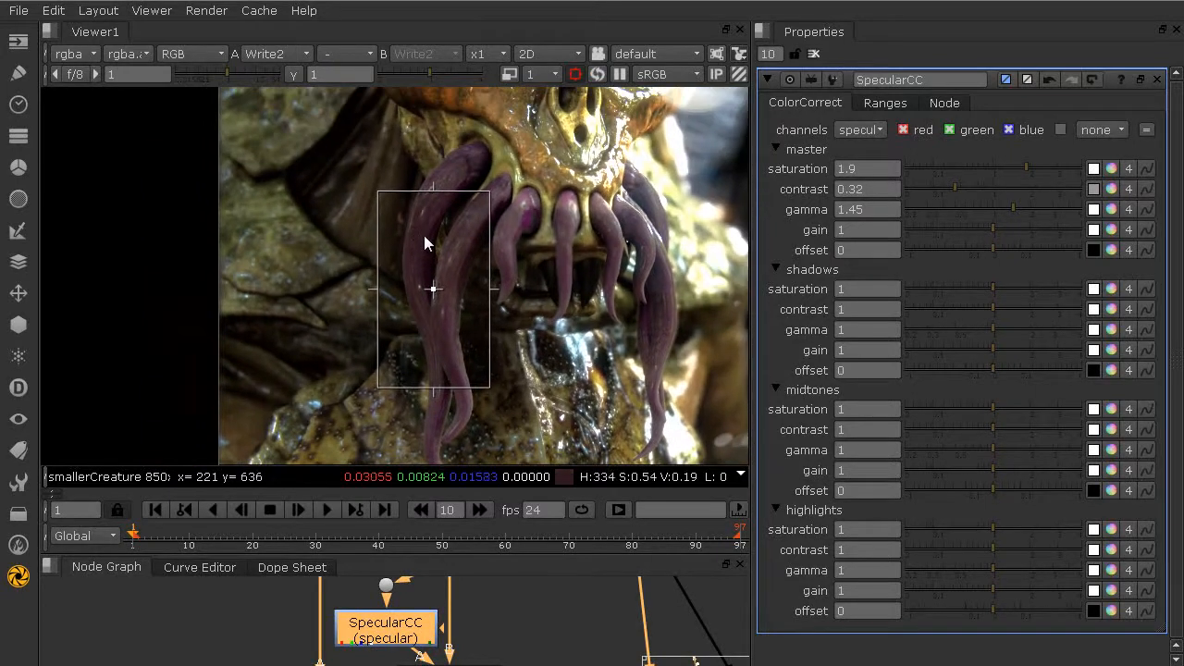
{"action": "middle_click_drag", "start_coordinate": [401, 254], "coordinate": [362, 145]}
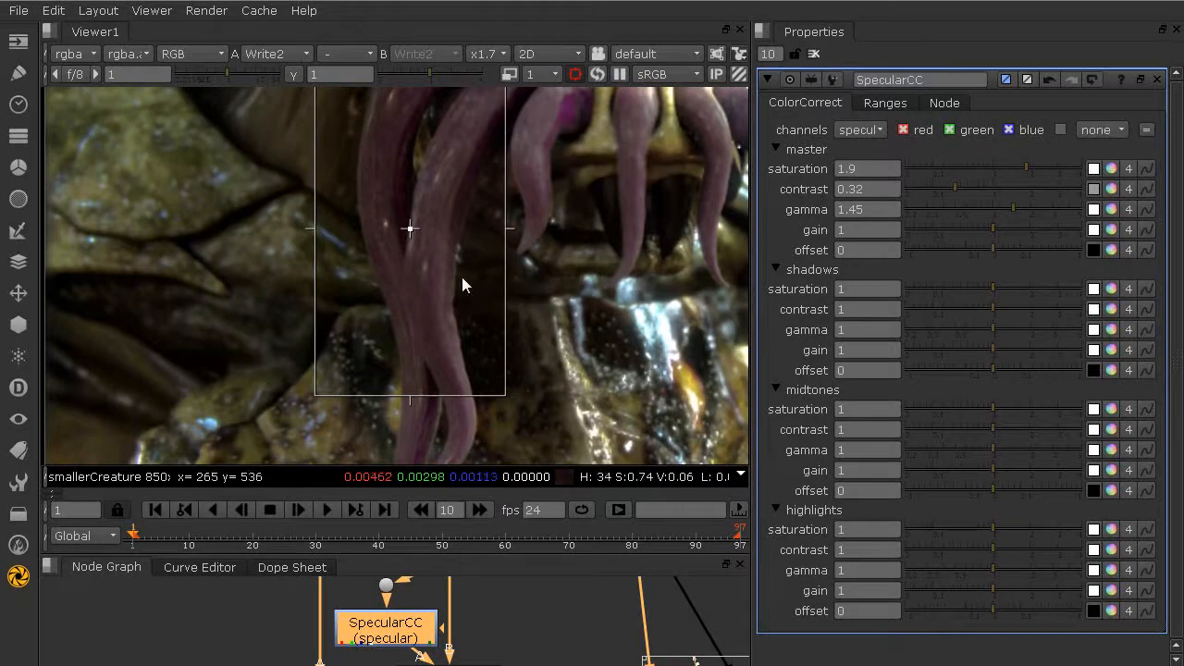
{"action": "middle_click_drag", "start_coordinate": [436, 225], "coordinate": [339, 259]}
{"action": "scroll", "coordinate": [339, 258], "scroll_direction": "down", "scroll_amount": 12}
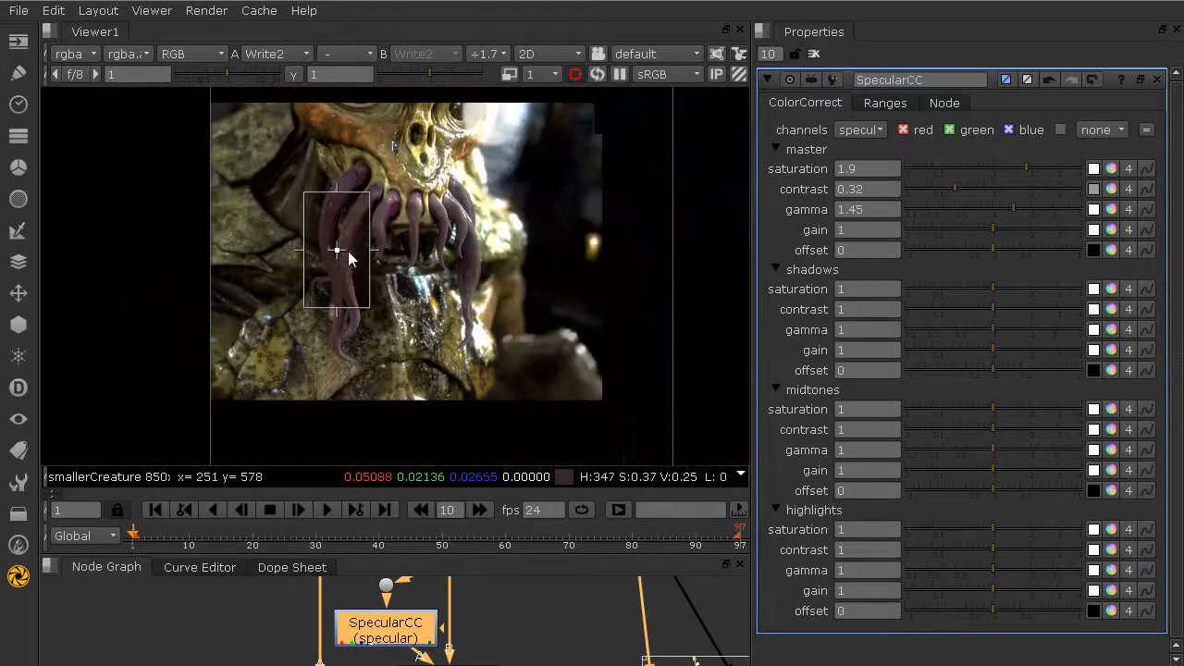
{"action": "scroll", "coordinate": [326, 259], "scroll_direction": "up", "scroll_amount": 10}
{"action": "scroll", "coordinate": [332, 255], "scroll_direction": "up", "scroll_amount": 3}
{"action": "scroll", "coordinate": [337, 277], "scroll_direction": "down", "scroll_amount": 3}
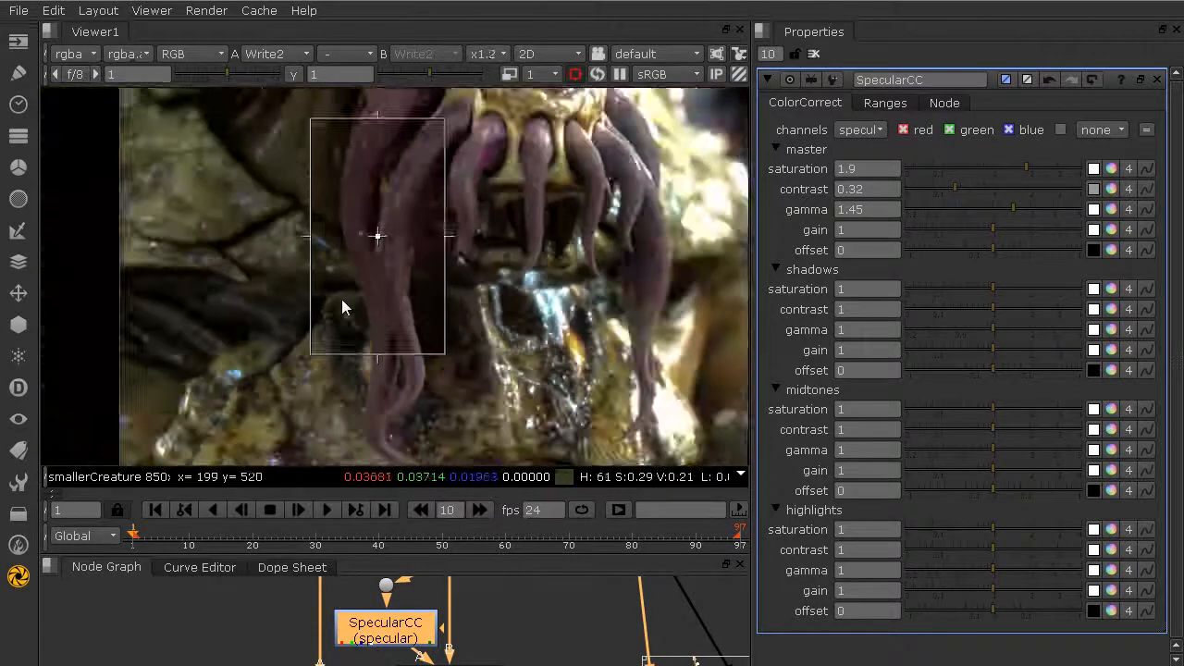
{"action": "scroll", "coordinate": [388, 353], "scroll_direction": "up", "scroll_amount": 1}
{"action": "scroll", "coordinate": [396, 353], "scroll_direction": "down", "scroll_amount": 2}
{"action": "scroll", "coordinate": [404, 347], "scroll_direction": "up", "scroll_amount": 3}
{"action": "scroll", "coordinate": [453, 349], "scroll_direction": "down", "scroll_amount": 3}
{"action": "scroll", "coordinate": [412, 199], "scroll_direction": "up", "scroll_amount": 3}
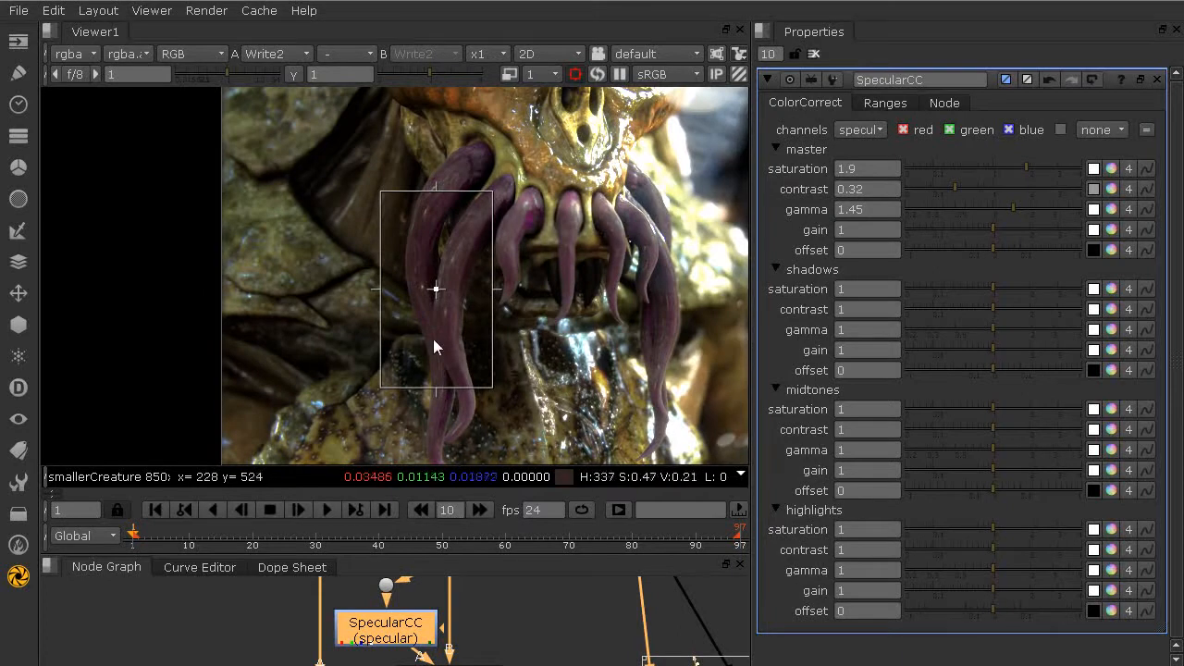
Step: Move the region-of-interest box and stretch its edges to span the tentacles and most of the mouth, and hide the viewer overlay
{"action": "middle_click_drag", "start_coordinate": [471, 249], "coordinate": [400, 268]}
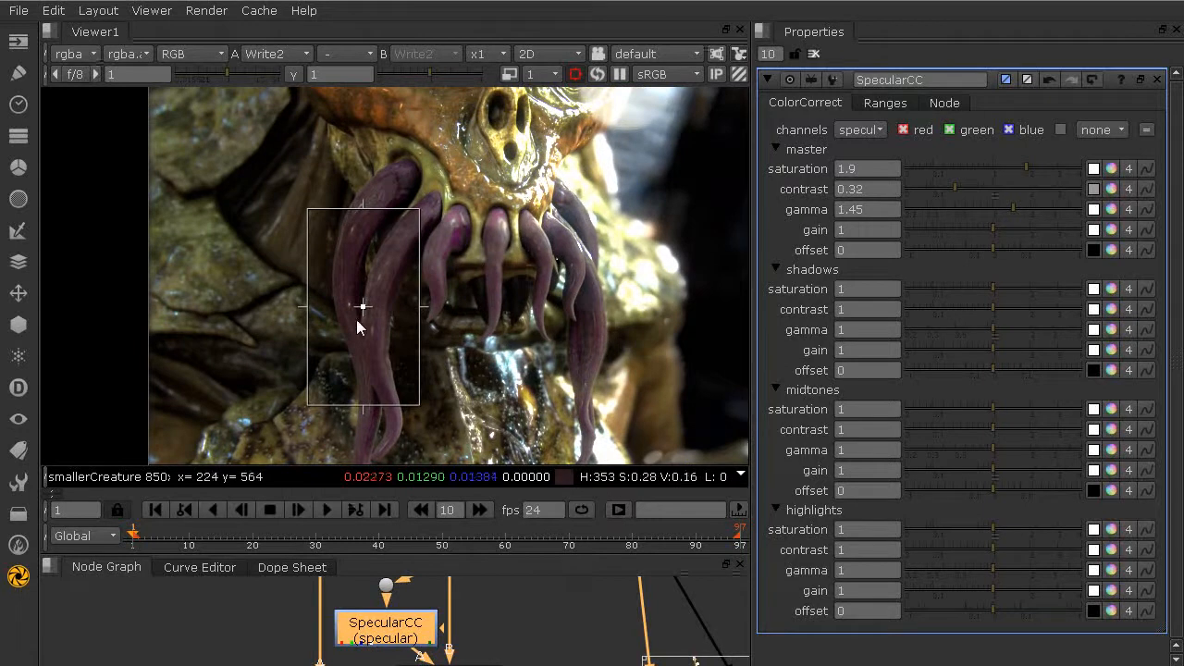
{"action": "left_click_drag", "start_coordinate": [366, 307], "coordinate": [414, 281]}
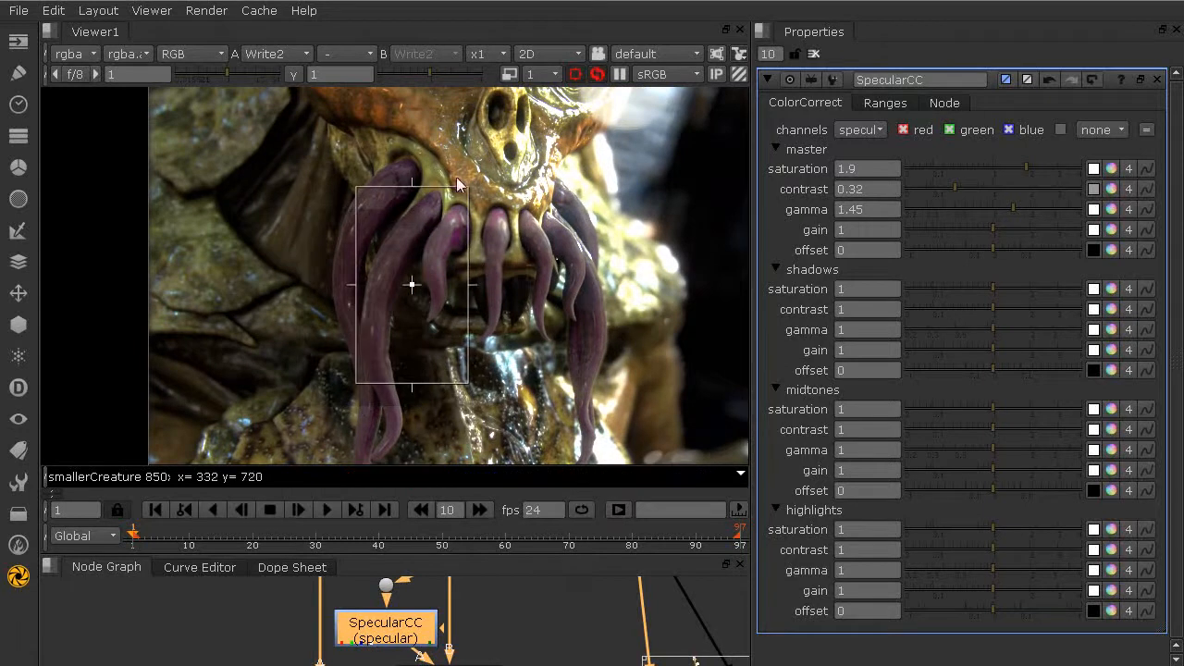
{"action": "left_click_drag", "start_coordinate": [469, 185], "coordinate": [508, 207]}
{"action": "left_click_drag", "start_coordinate": [431, 207], "coordinate": [431, 183]}
{"action": "left_click_drag", "start_coordinate": [356, 282], "coordinate": [320, 283]}
{"action": "left_click_drag", "start_coordinate": [507, 384], "coordinate": [561, 315]}
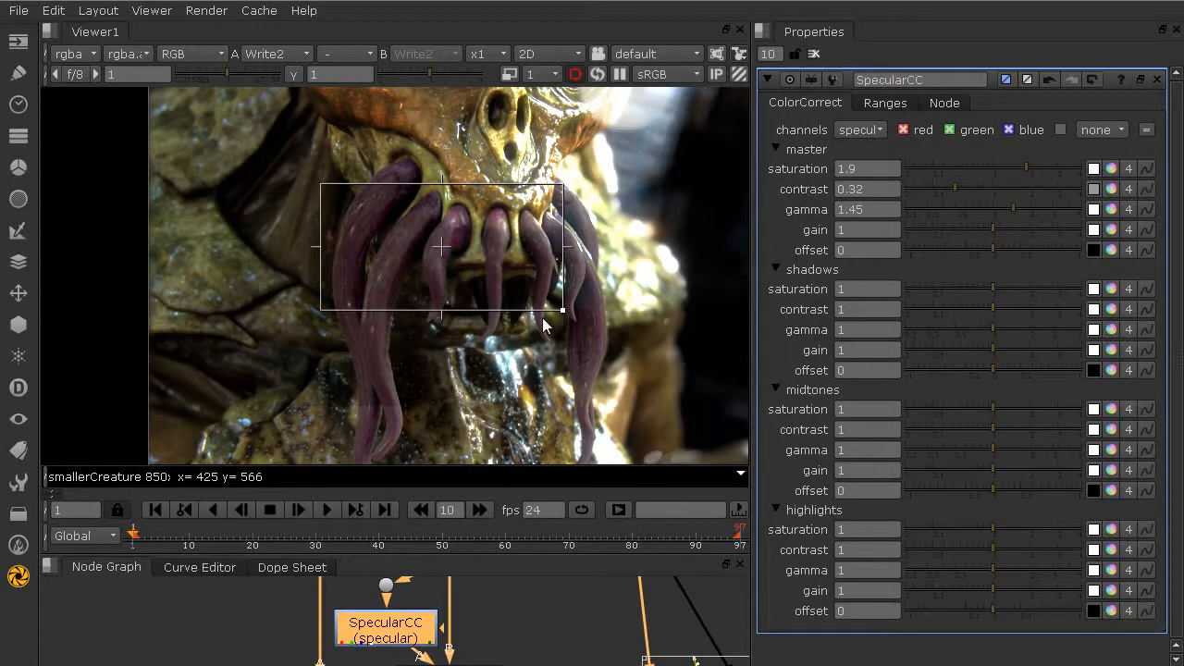
{"action": "key", "text": "q"}
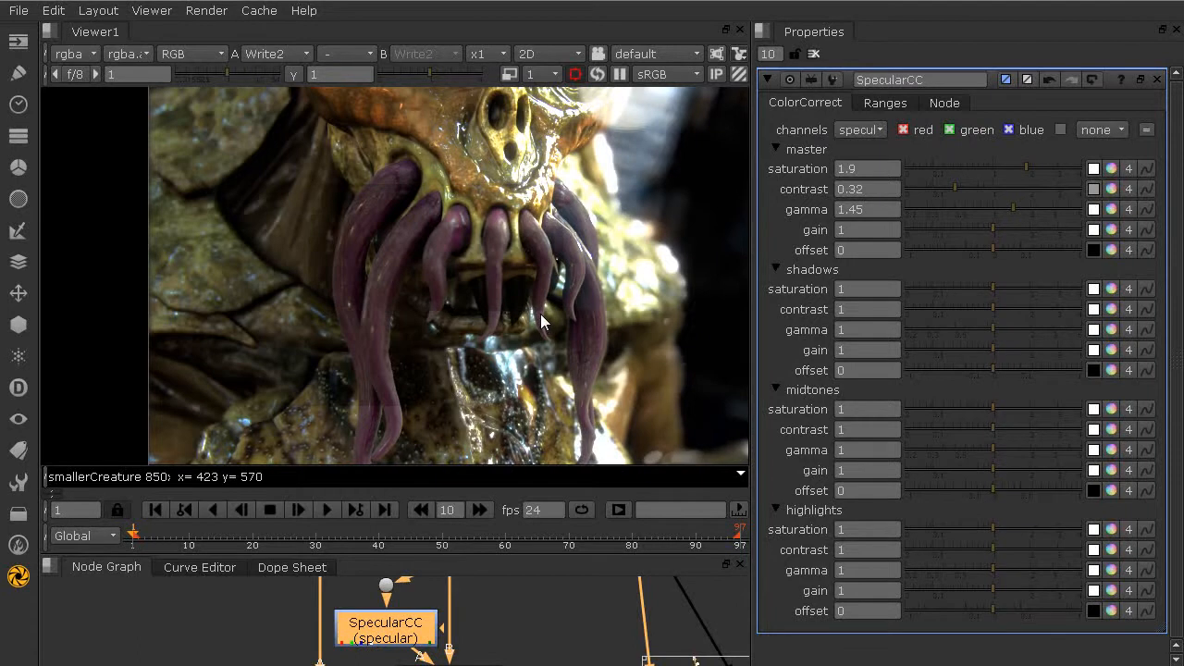
Step: Try freshly drawn region-of-interest boxes over the upper tentacles, over the chest, and over both areas together
{"action": "mouse_move", "coordinate": [599, 162]}
{"action": "left_mouse_down"}
{"action": "mouse_move", "coordinate": [314, 399]}
{"action": "mouse_move", "coordinate": [265, 346]}
{"action": "mouse_move", "coordinate": [333, 355]}
{"action": "mouse_move", "coordinate": [327, 366]}
{"action": "left_mouse_up"}
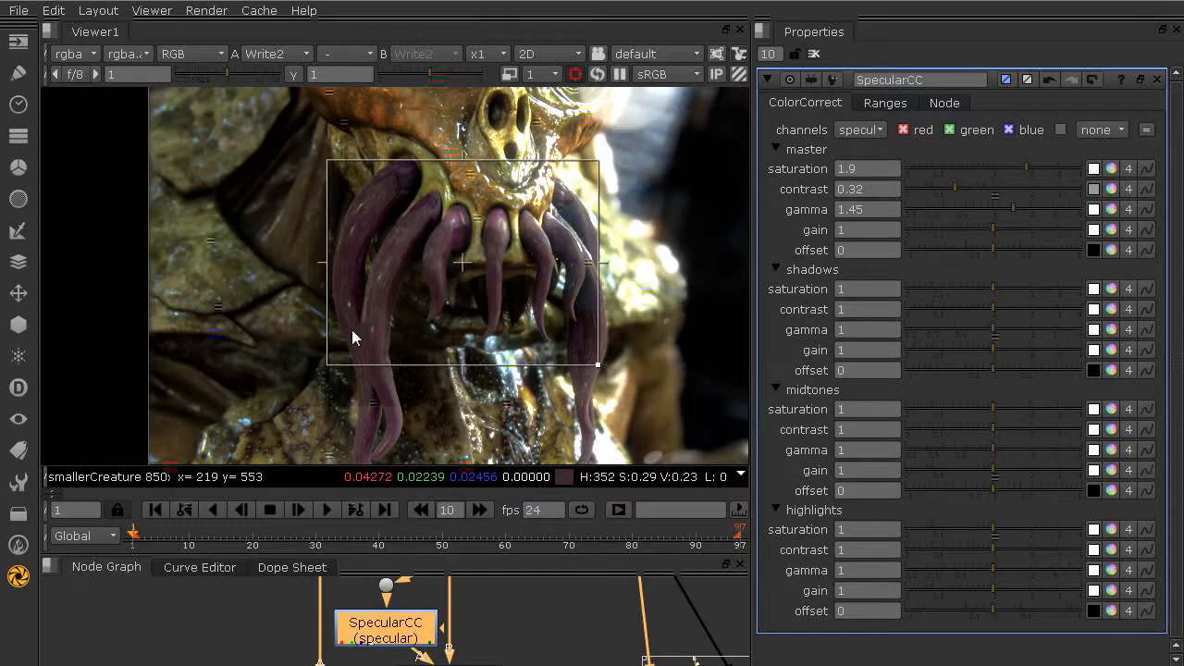
{"action": "key", "text": "q"}
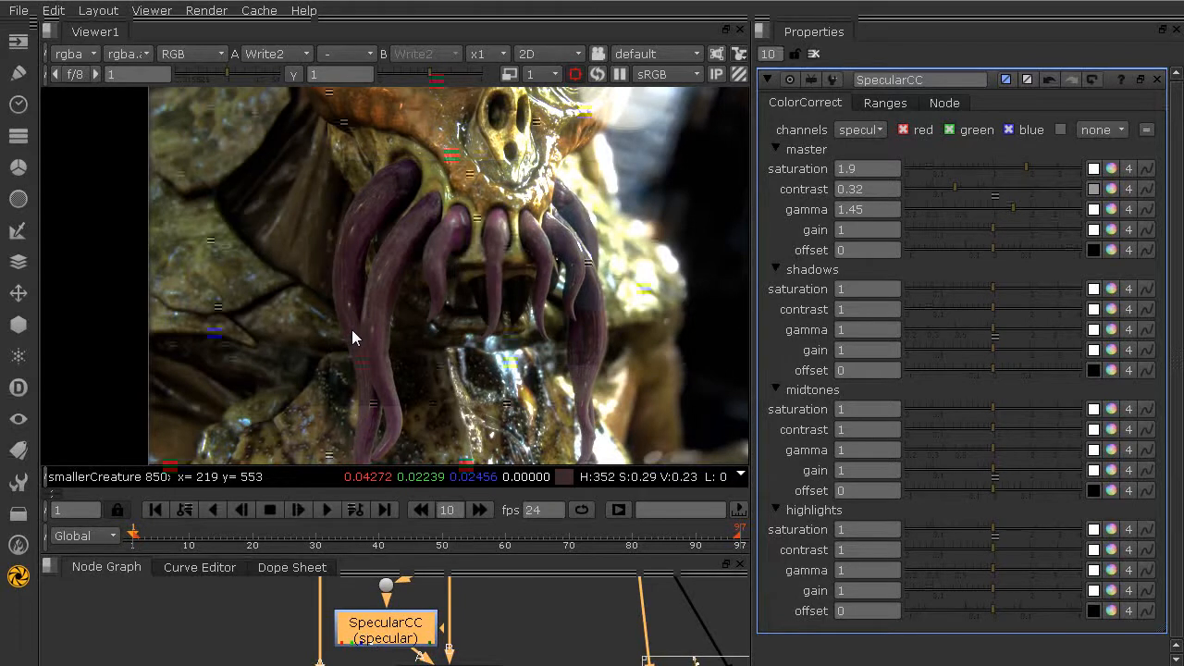
{"action": "left_click_drag", "start_coordinate": [291, 328], "coordinate": [629, 473]}
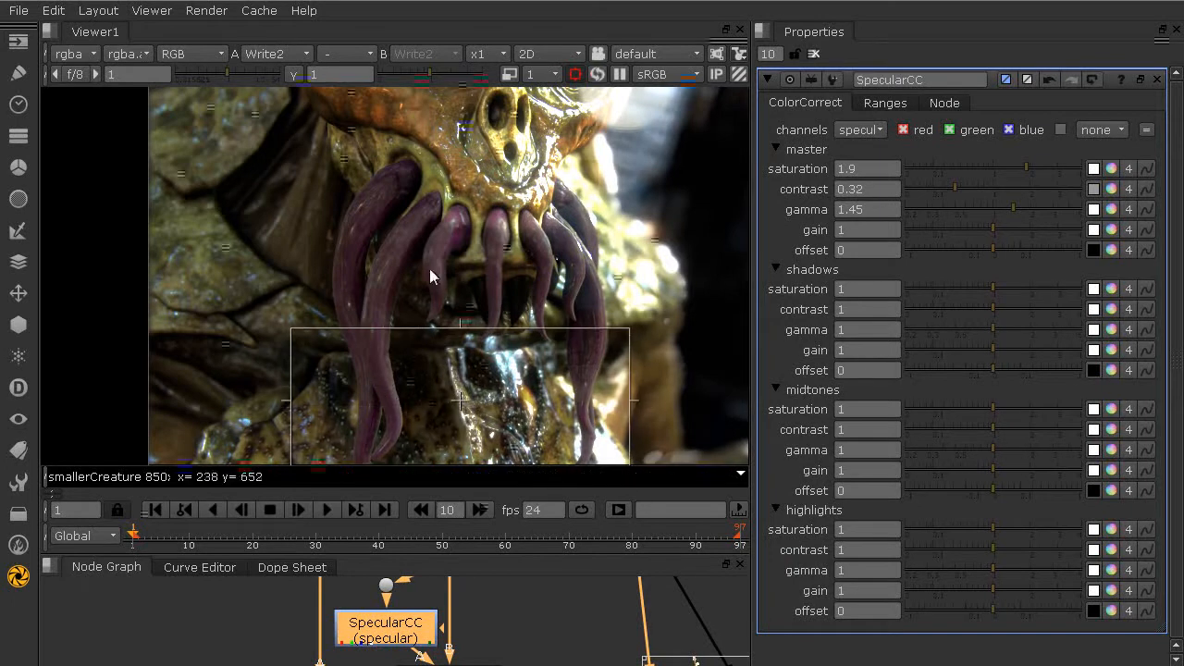
{"action": "left_click_drag", "start_coordinate": [319, 123], "coordinate": [627, 515]}
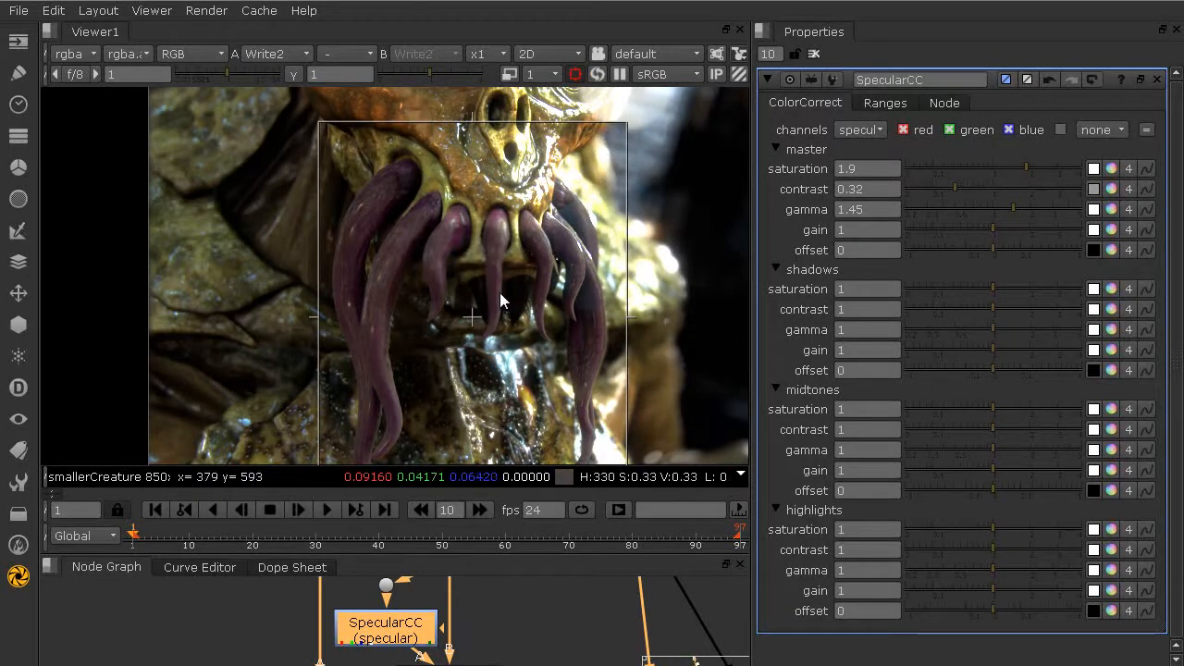
Step: Switch the region of interest off and on again, drawing a new box around all the tentacles and the mouth
{"action": "left_click", "coordinate": [575, 74]}
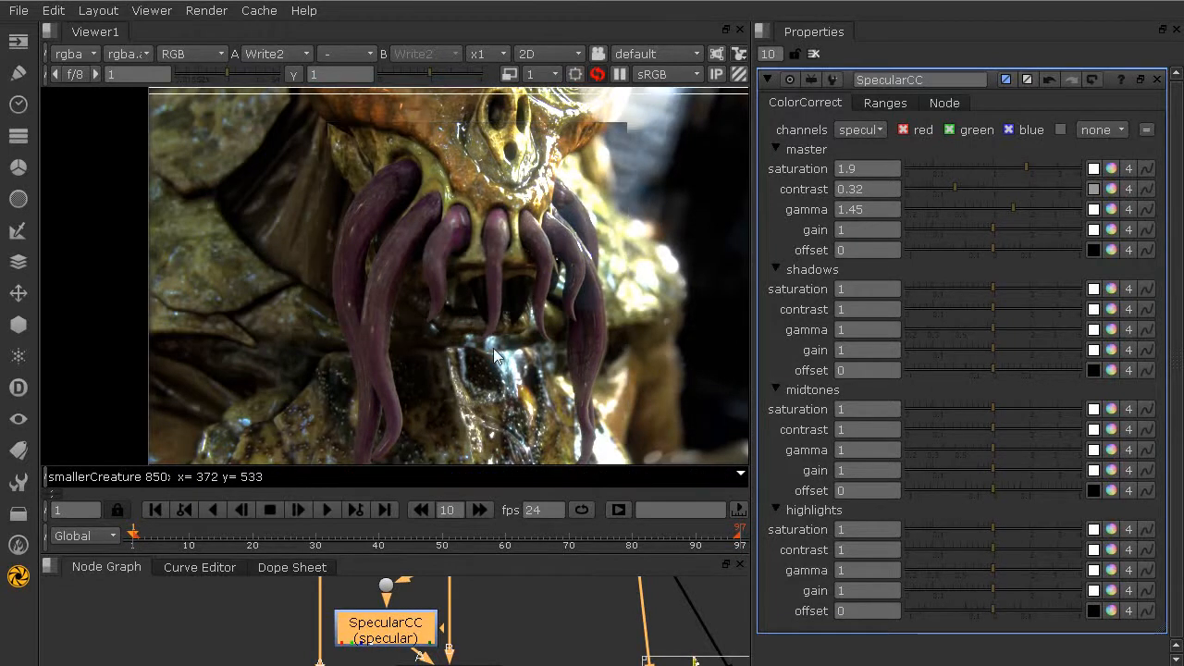
{"action": "key", "text": "alt+w"}
{"action": "left_click_drag", "start_coordinate": [322, 157], "coordinate": [616, 447]}
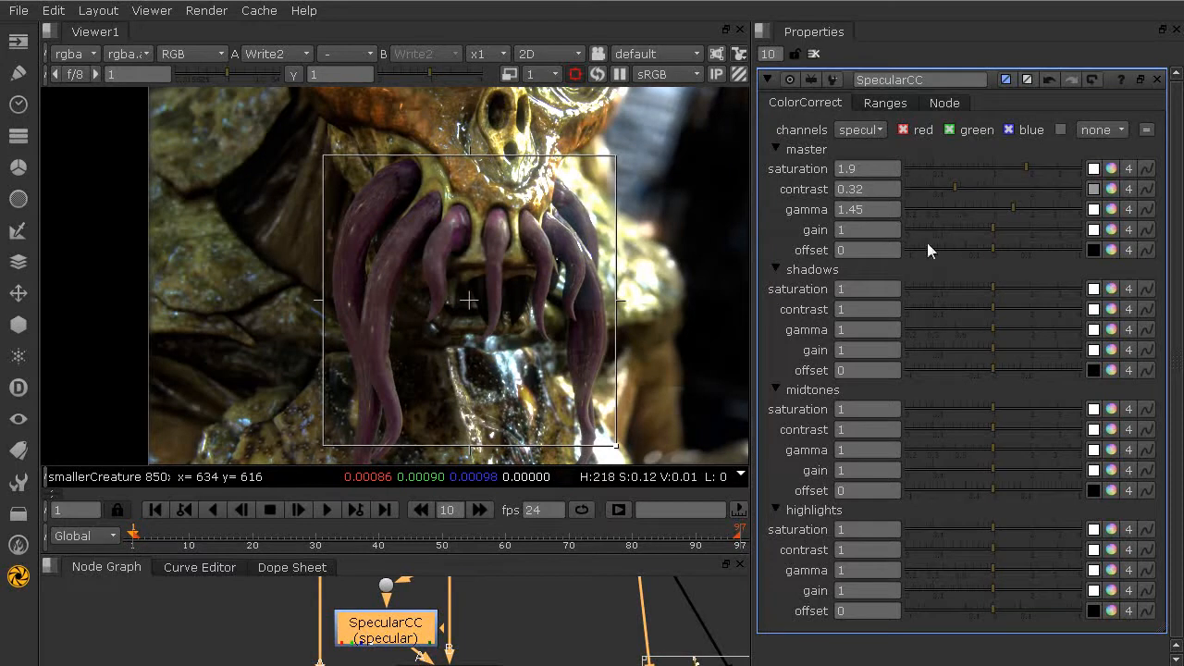
Step: Set the master contrast of SpecularCC to 1 and its master gamma to 1.75
{"action": "left_click", "coordinate": [990, 191]}
{"action": "left_click", "coordinate": [1022, 207]}
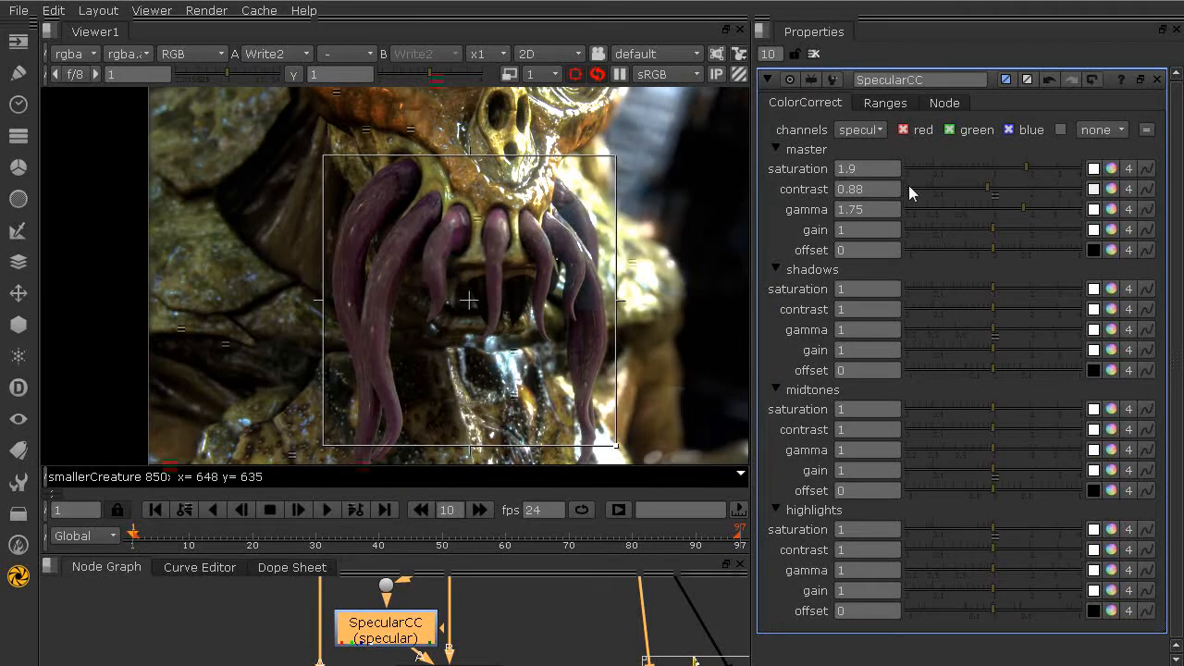
{"action": "left_click_drag", "start_coordinate": [995, 185], "coordinate": [992, 185]}
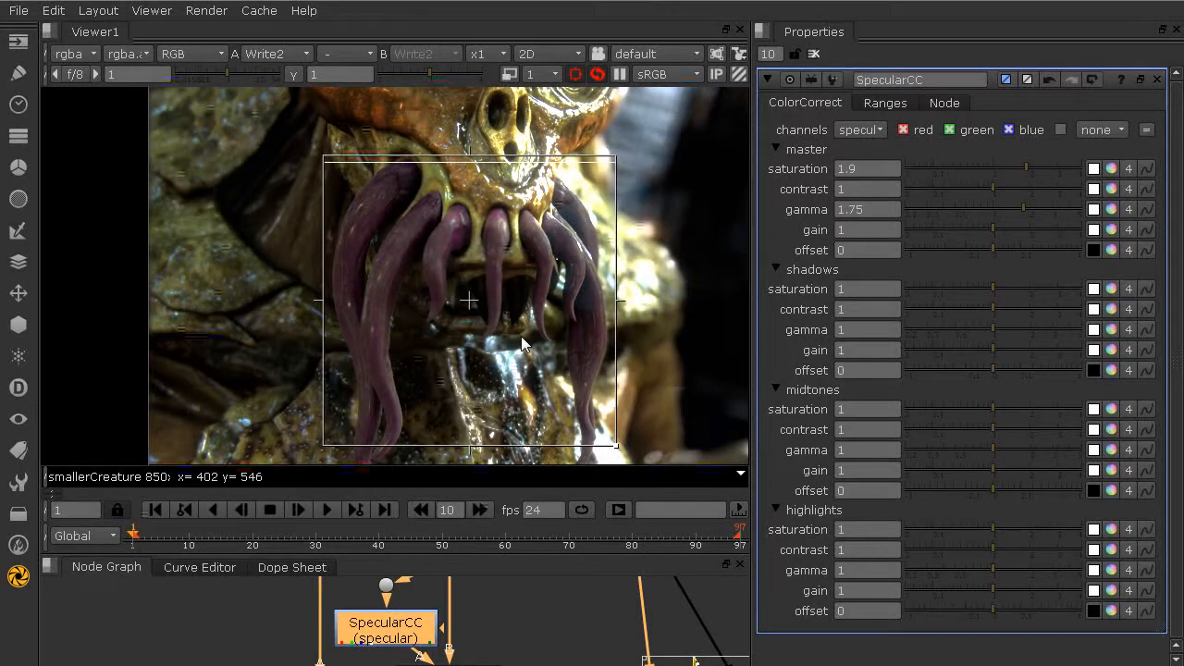
Step: Turn on proxy mode in the viewer while keeping the region of interest around the tentacles
{"action": "scroll", "coordinate": [521, 336], "scroll_direction": "down", "scroll_amount": 1}
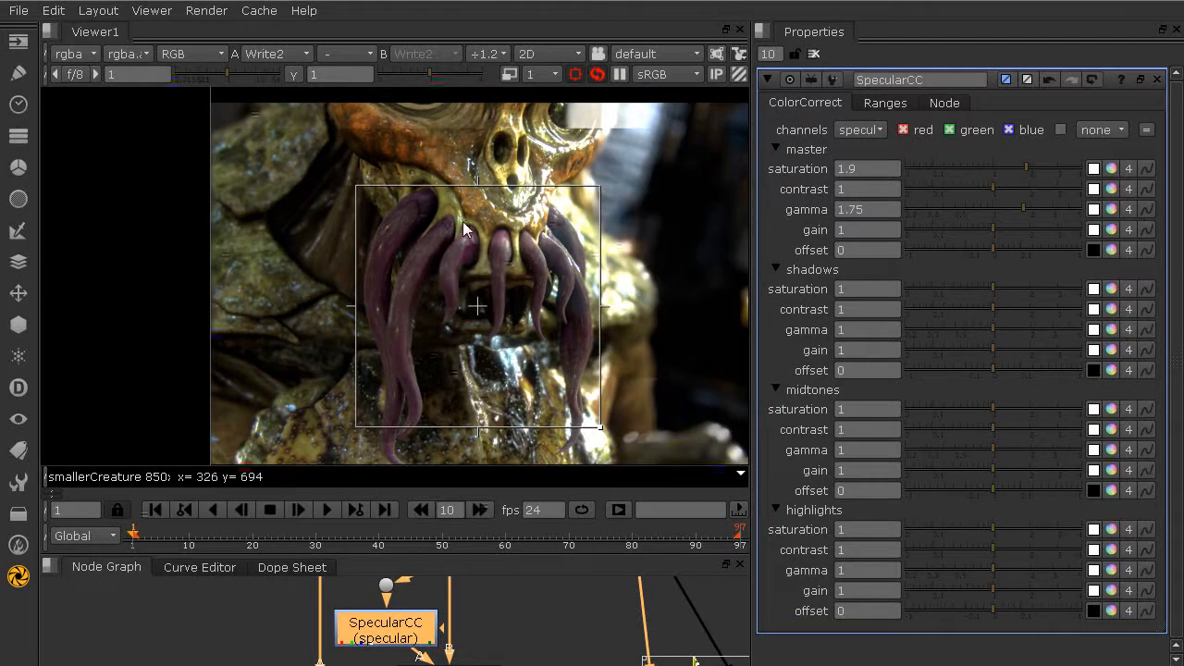
{"action": "scroll", "coordinate": [442, 218], "scroll_direction": "up", "scroll_amount": 1}
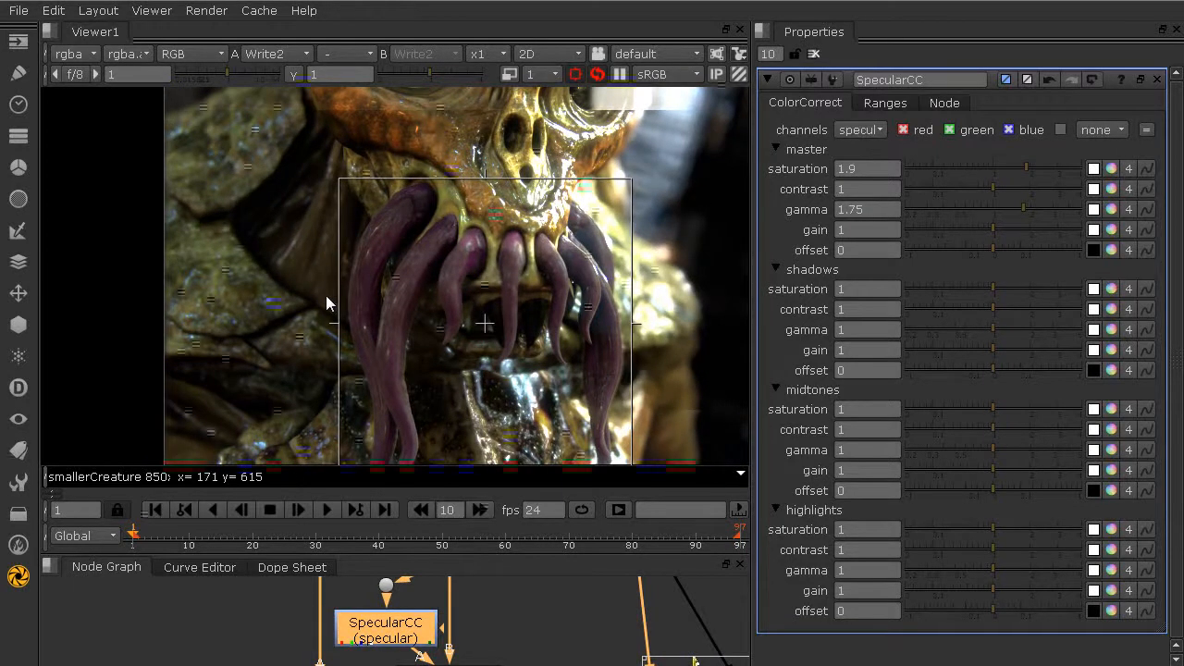
{"action": "middle_click_drag", "start_coordinate": [280, 297], "coordinate": [215, 301]}
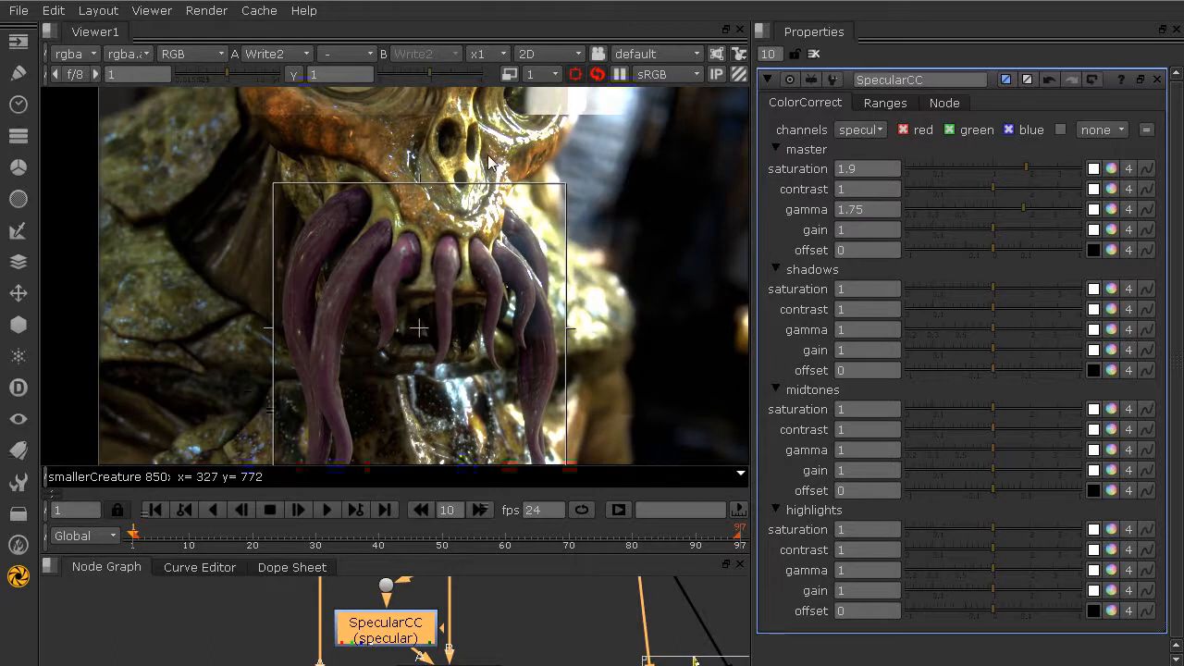
{"action": "left_click", "coordinate": [508, 74]}
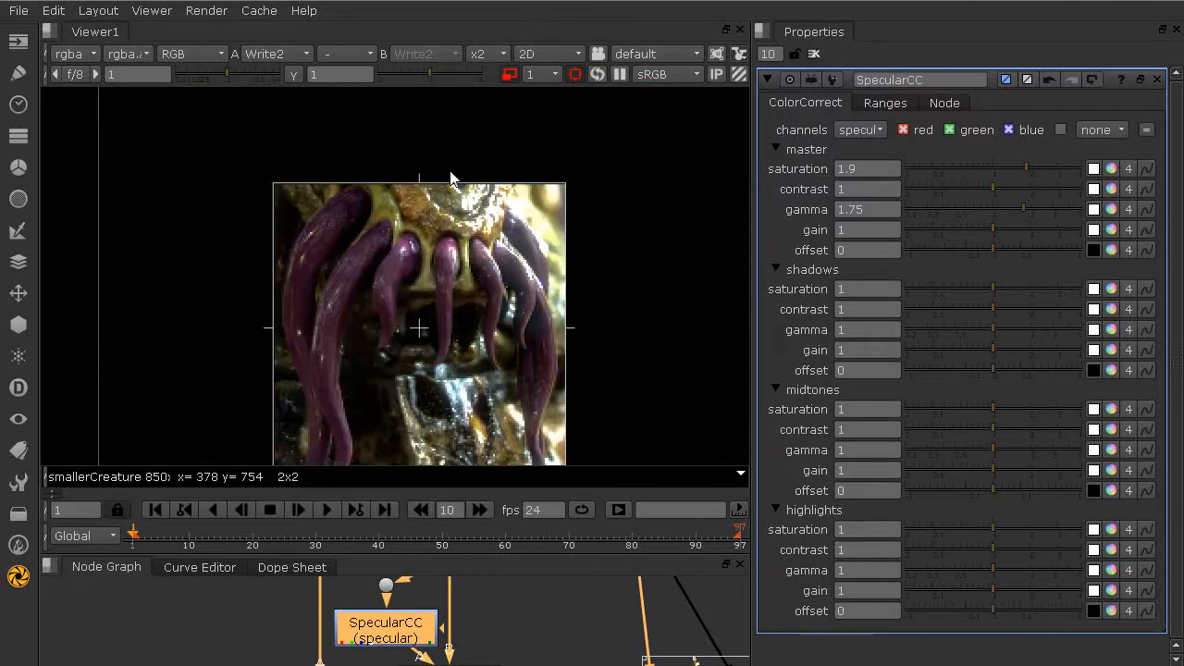
{"action": "middle_click_drag", "start_coordinate": [395, 309], "coordinate": [421, 268]}
Step: Set the master saturation of SpecularCC to 1.4 and its master gamma to 1.5 after trying gamma values of 1.18, 1.75 and 2.75
{"action": "left_click_drag", "start_coordinate": [1025, 214], "coordinate": [1000, 211]}
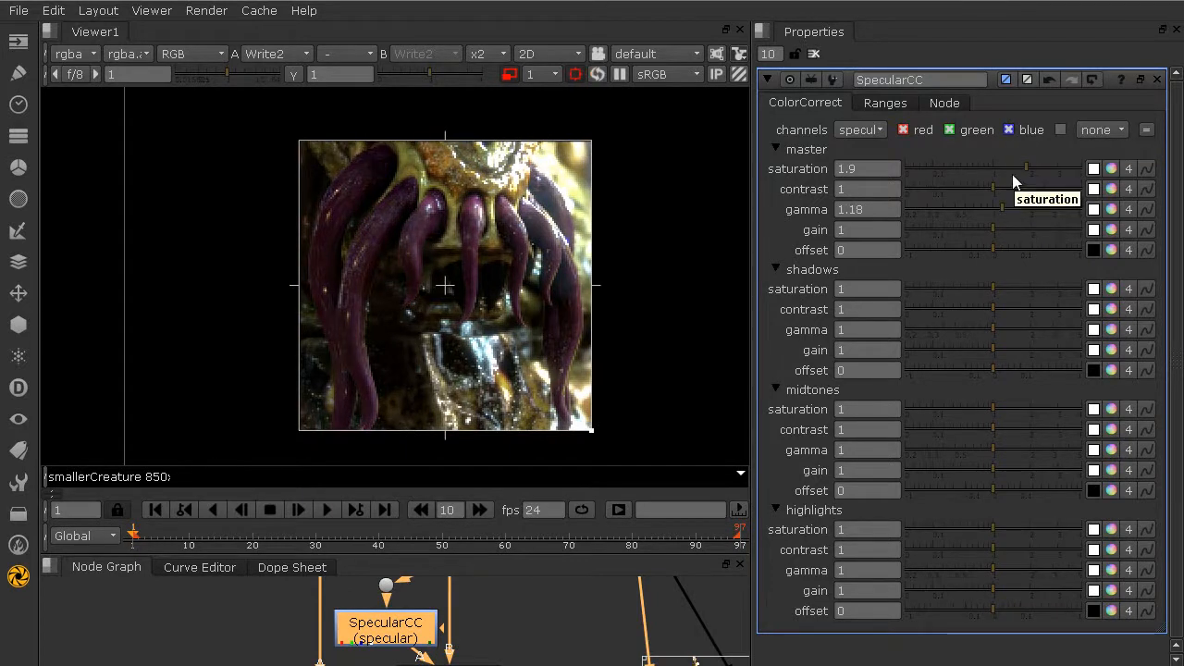
{"action": "left_click_drag", "start_coordinate": [1017, 166], "coordinate": [1009, 165]}
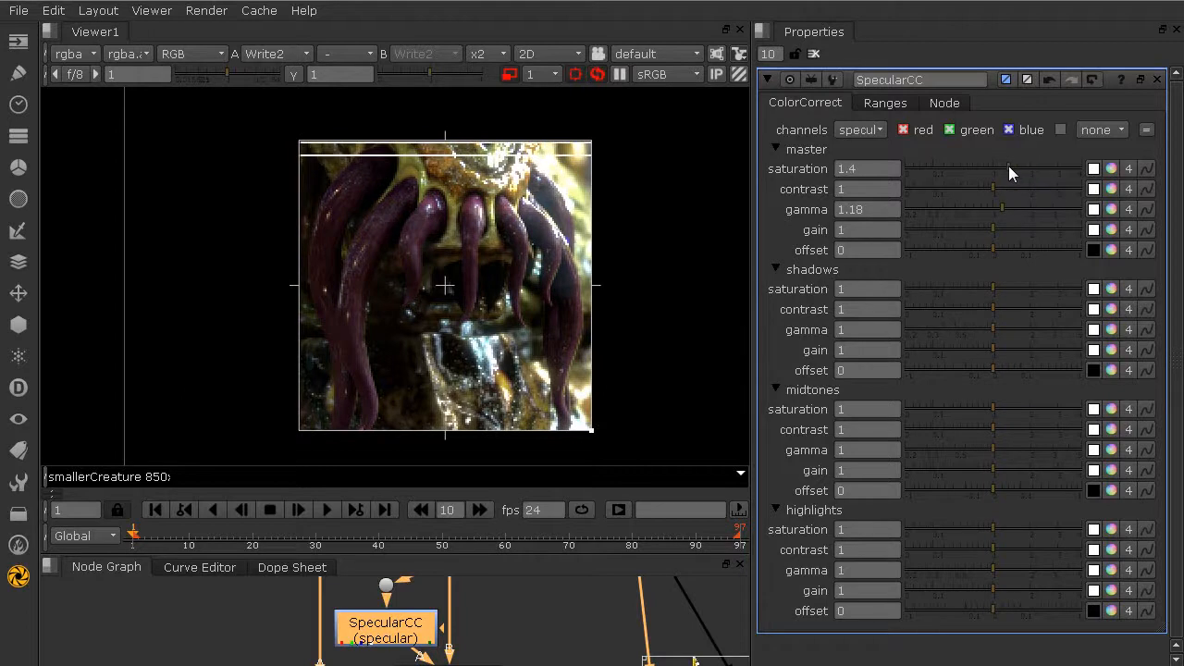
{"action": "left_click_drag", "start_coordinate": [1006, 209], "coordinate": [1024, 209]}
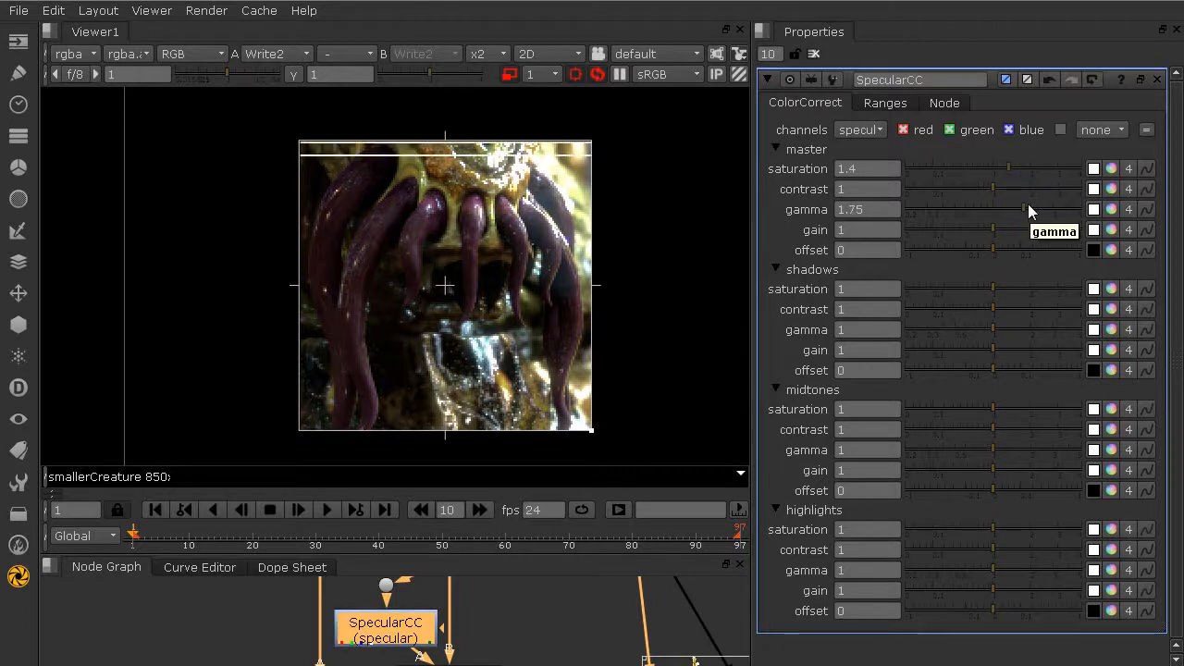
{"action": "left_click_drag", "start_coordinate": [1030, 210], "coordinate": [1047, 209]}
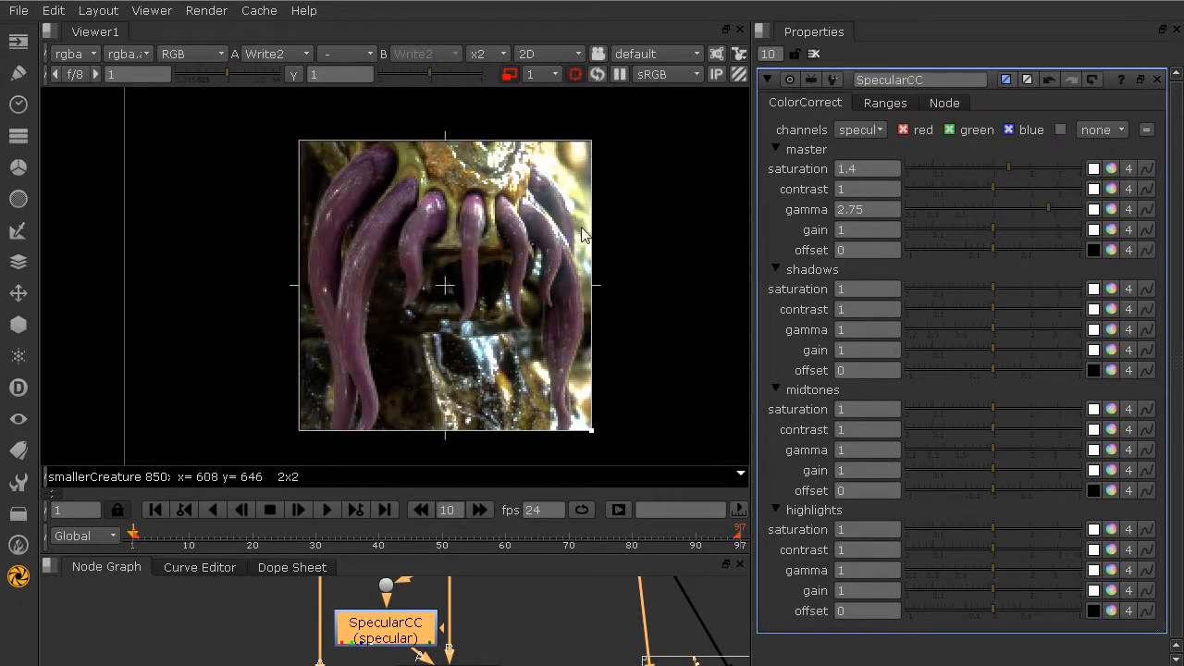
{"action": "left_click", "coordinate": [1016, 207]}
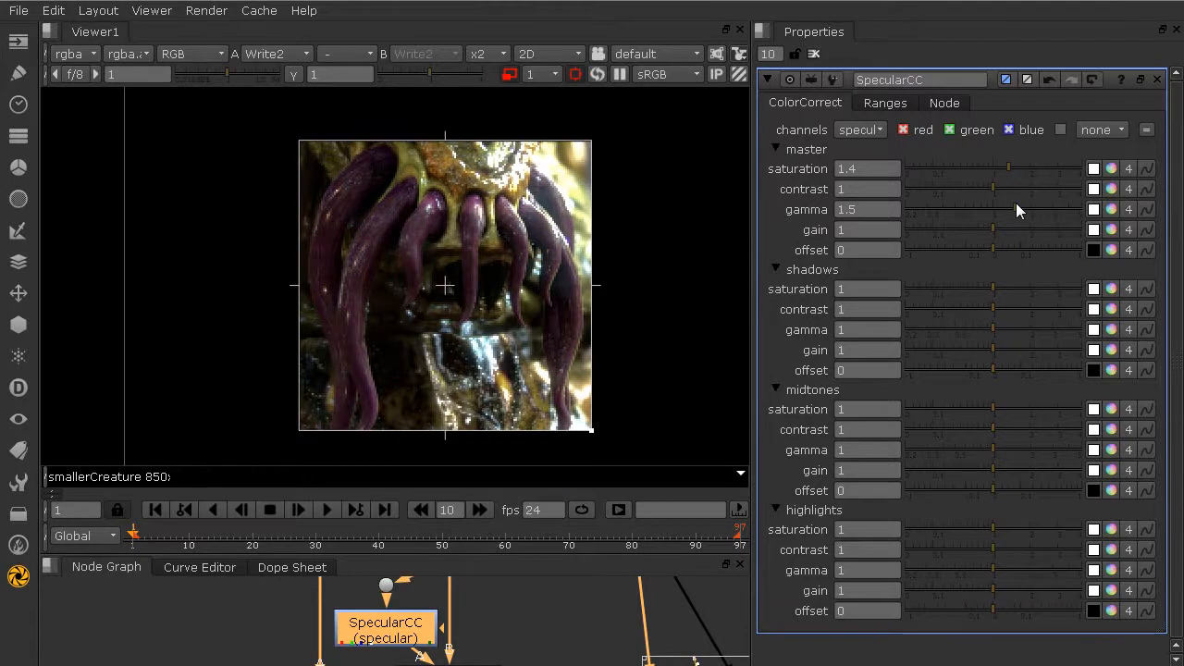
Step: Turn off proxy mode and the region of interest so the whole creature image renders at full resolution
{"action": "scroll", "coordinate": [477, 223], "scroll_direction": "down", "scroll_amount": 2}
{"action": "scroll", "coordinate": [475, 227], "scroll_direction": "down", "scroll_amount": 3}
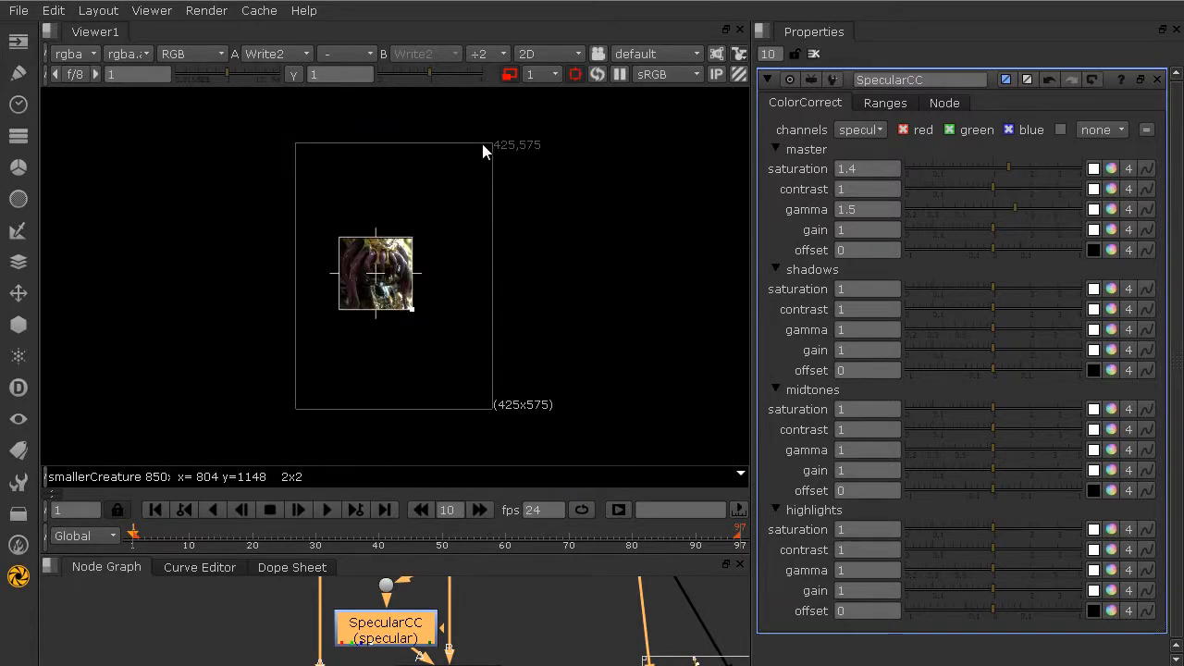
{"action": "key", "text": "ctrl+p"}
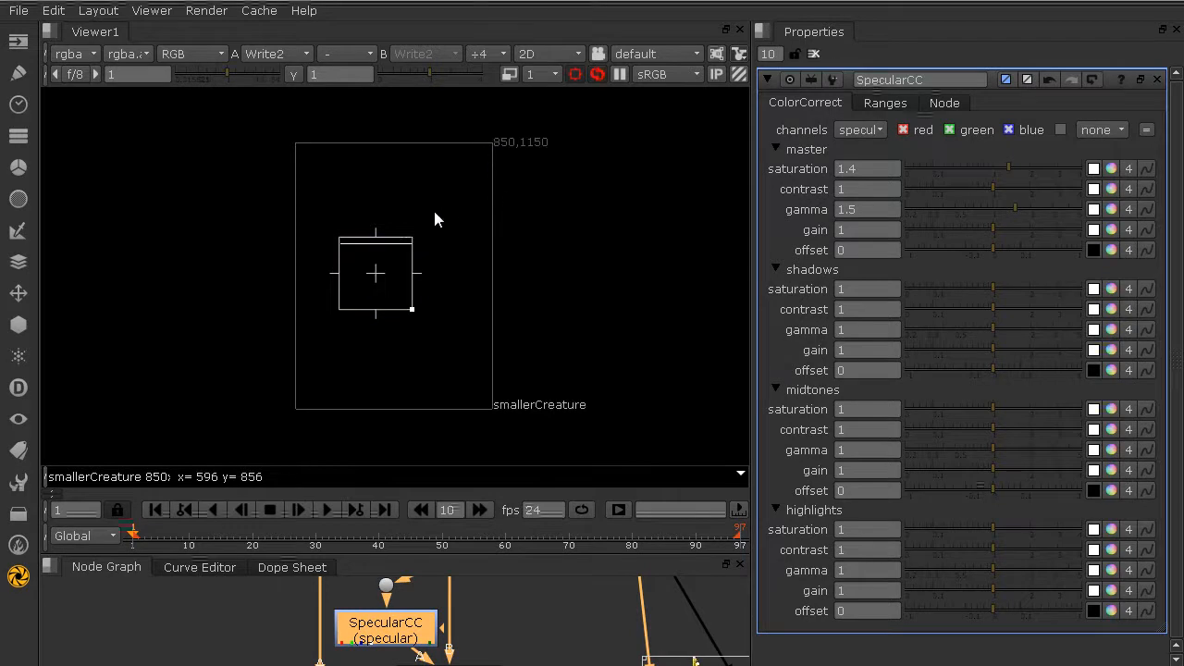
{"action": "key", "text": "alt+w"}
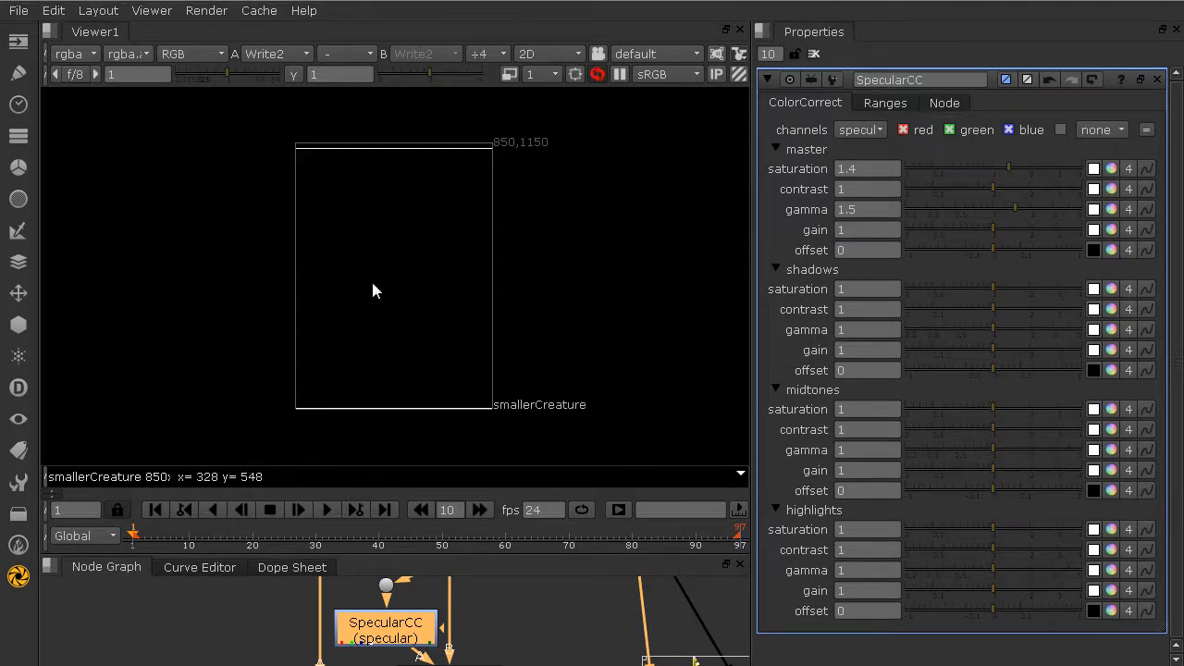
{"action": "scroll", "coordinate": [373, 290], "scroll_direction": "up", "scroll_amount": 1}
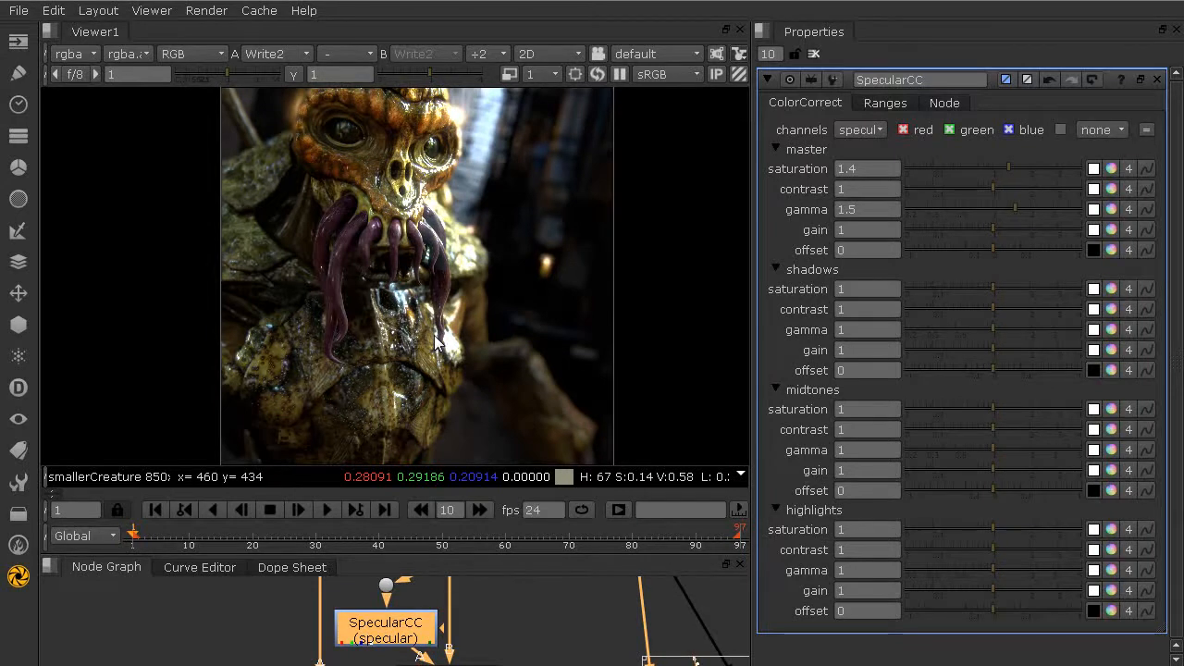
Step: Re-enable the region of interest and draw its box around the creature's tentacles and mouth in the full image
{"action": "key", "text": "shift+w"}
{"action": "key", "text": "shift+w"}
{"action": "key", "text": "shift+w"}
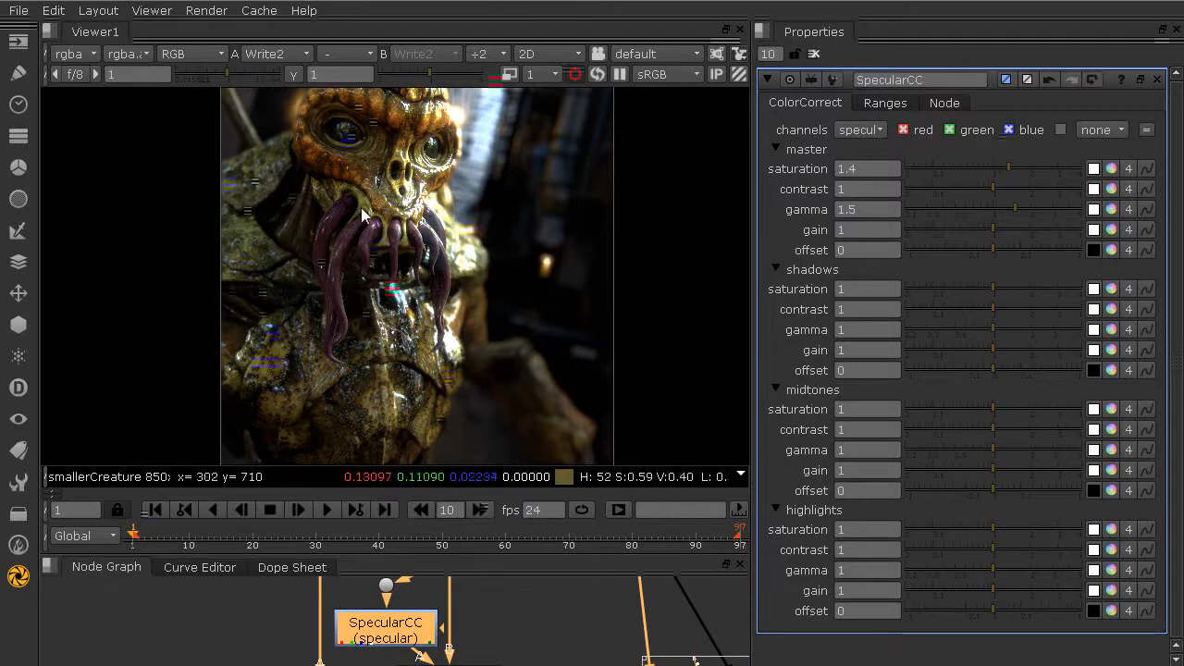
{"action": "left_click_drag", "start_coordinate": [310, 192], "coordinate": [457, 340]}
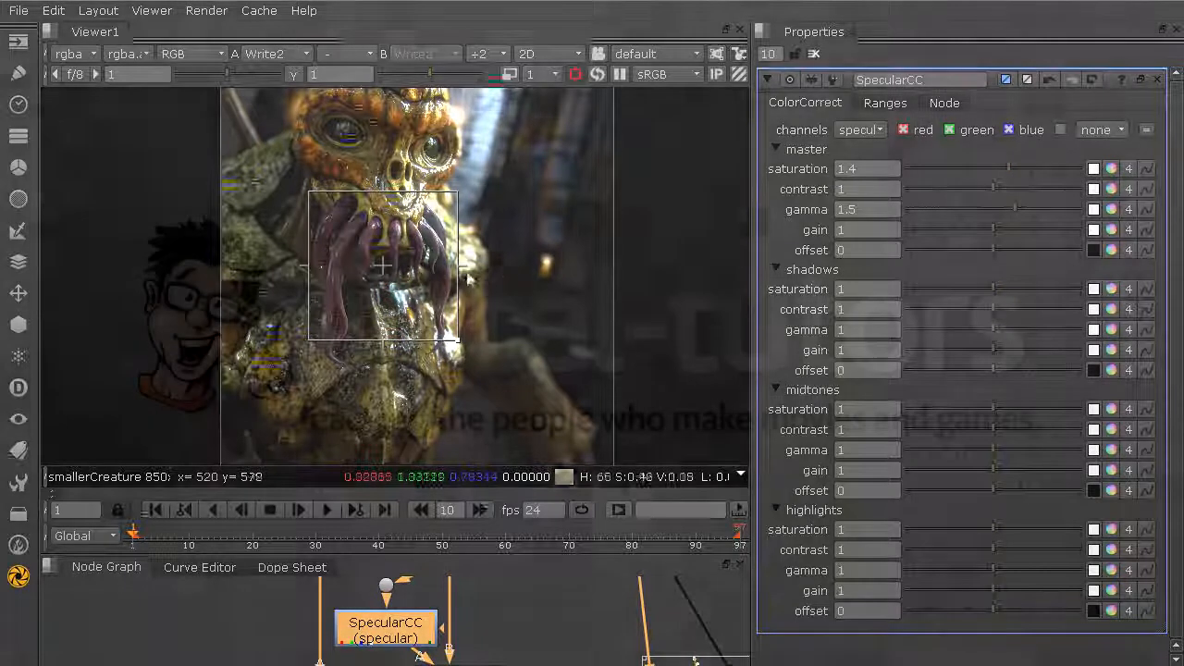